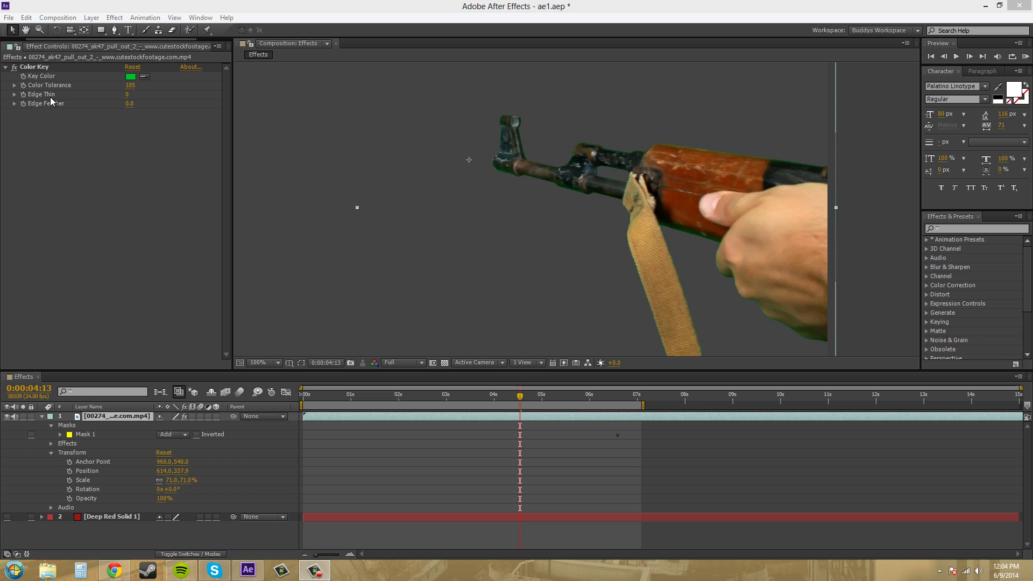
left_click(128, 95)
left_click_drag(128, 94, 133, 95)
key("ctrl+z")
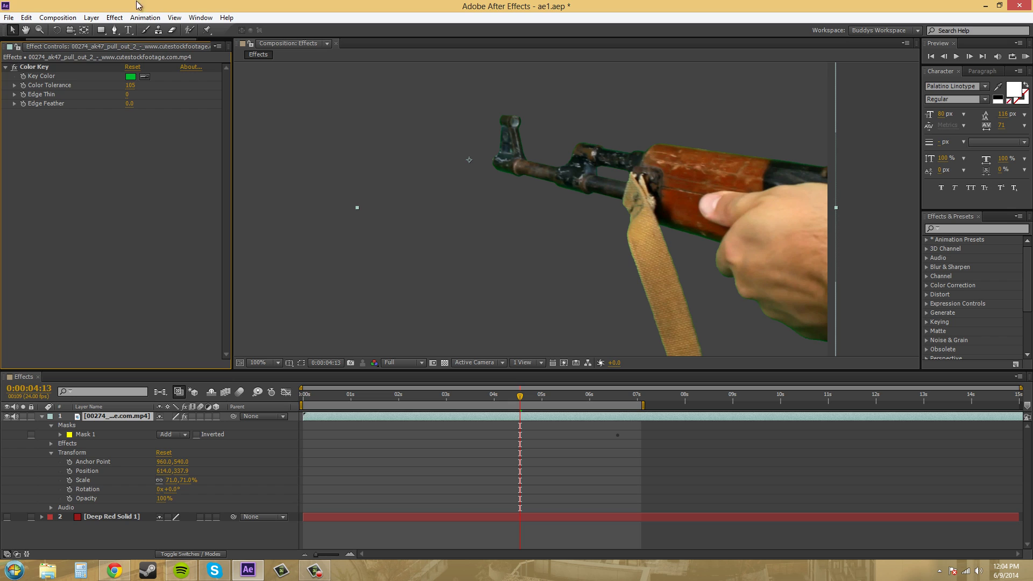
Add a Spill Suppressor effect to the AK-47 clip and set its Color To Suppress to the keyed green.
right_click(60, 193)
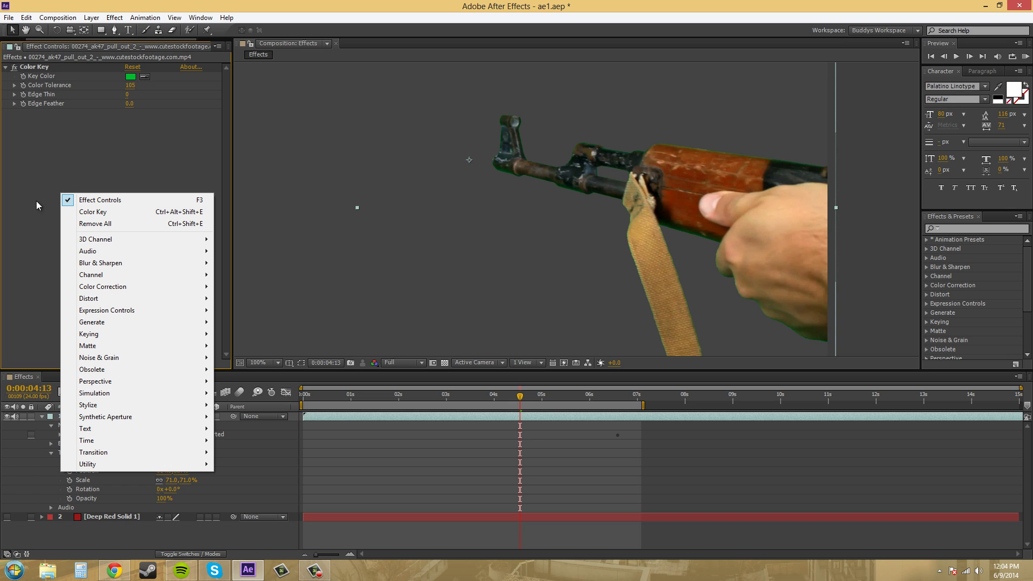
mouse_move(129, 263)
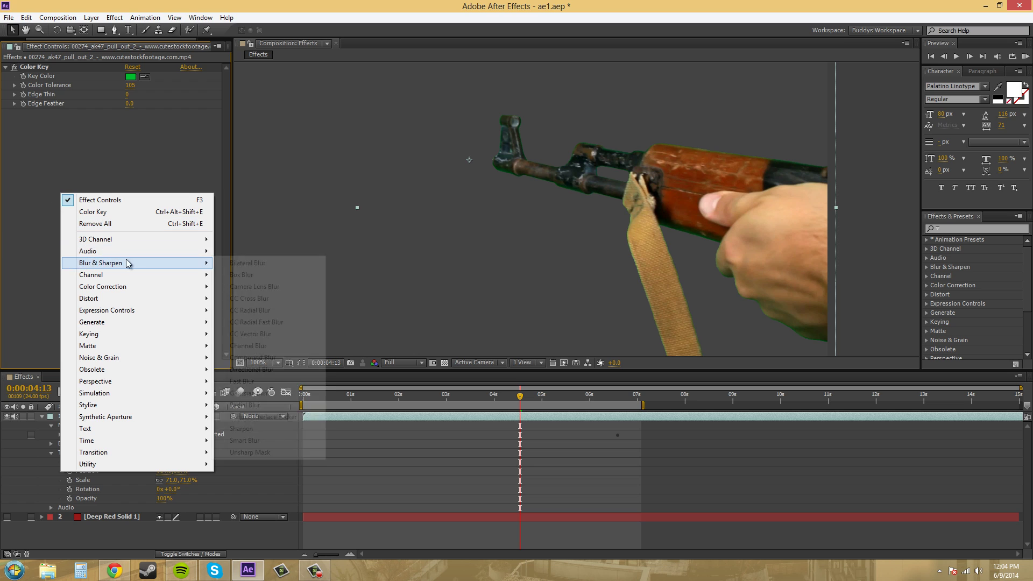
left_click(980, 248)
right_click(209, 236)
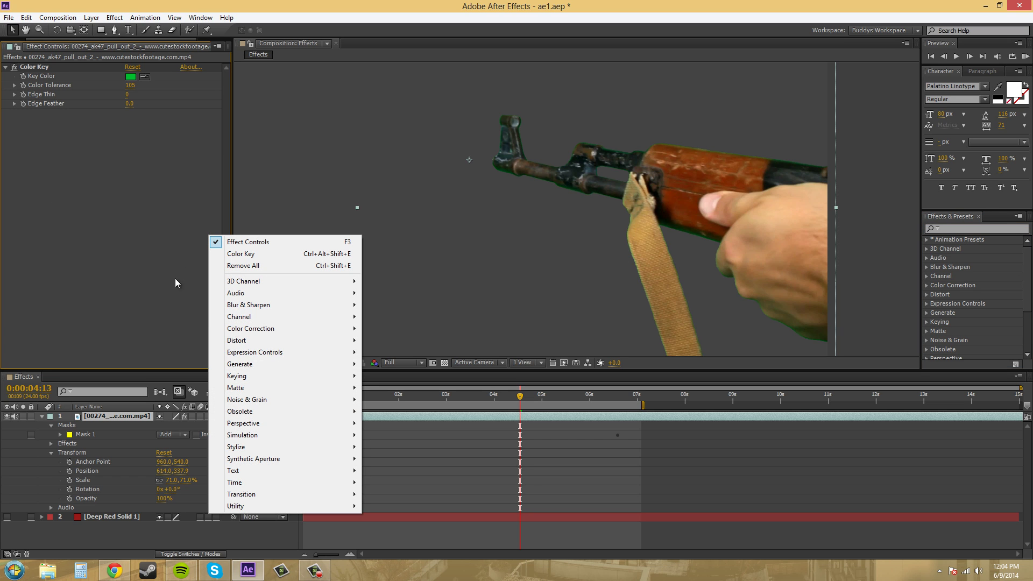
mouse_move(253, 377)
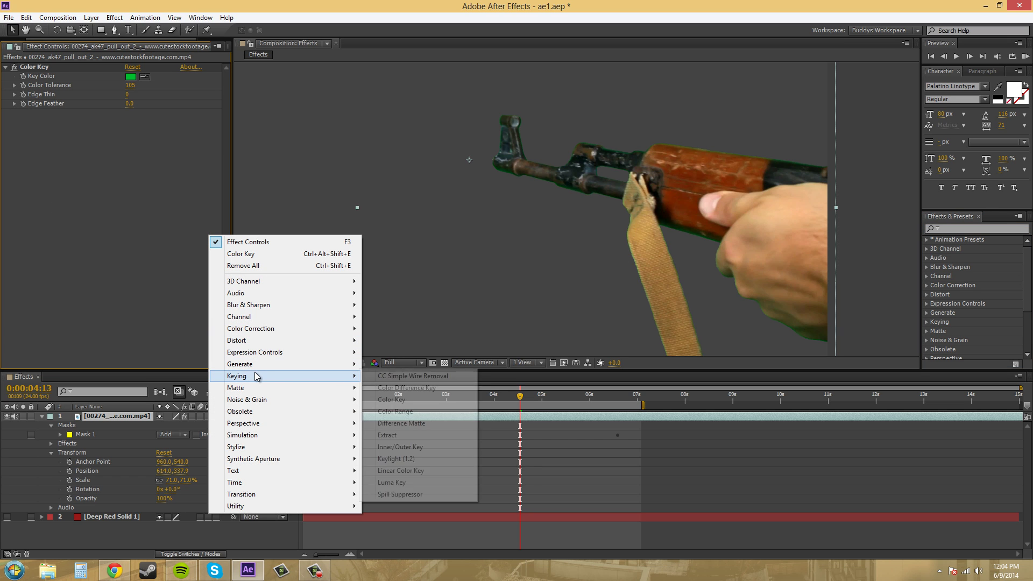
left_click(435, 494)
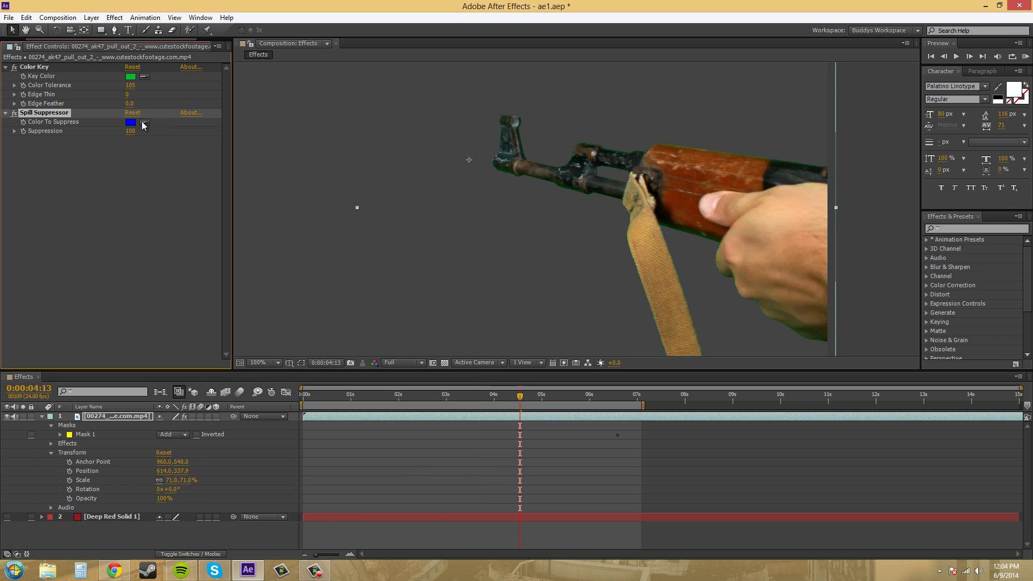
left_click(144, 124)
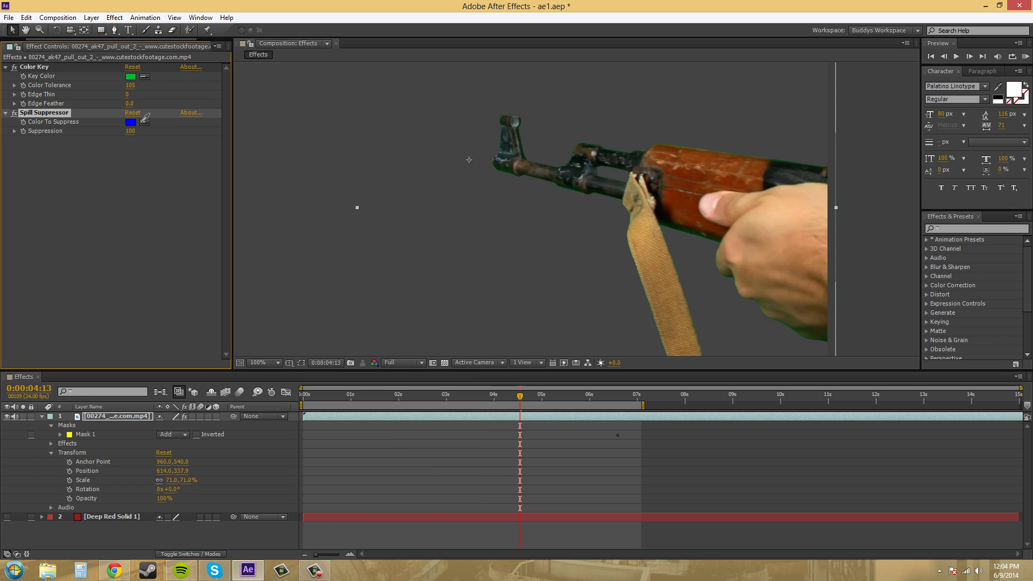
left_click(504, 168)
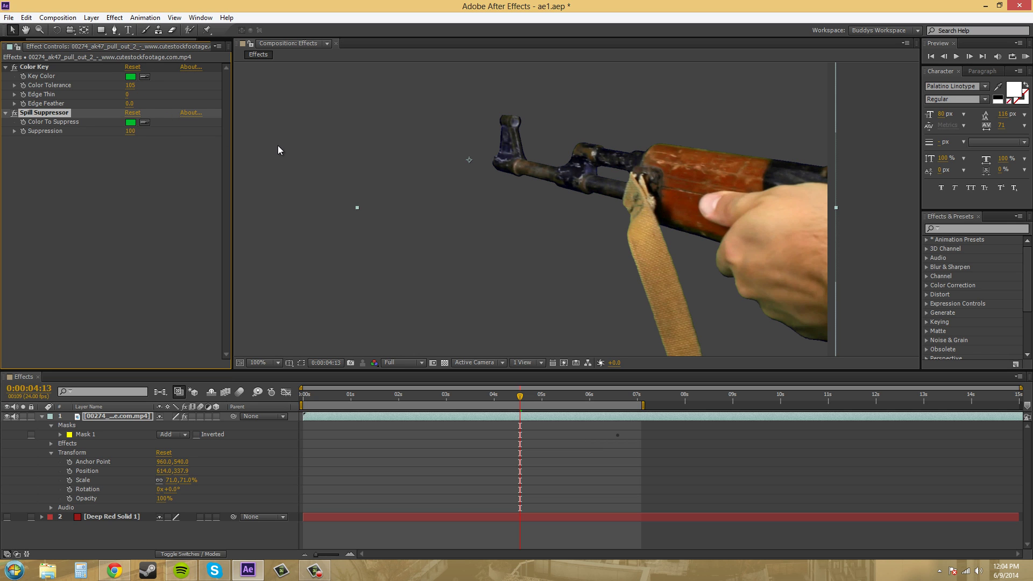
Try a Spill Suppressor Suppression of 135 on the clip and set it back to 100.
scroll(783, 311, "up", 4)
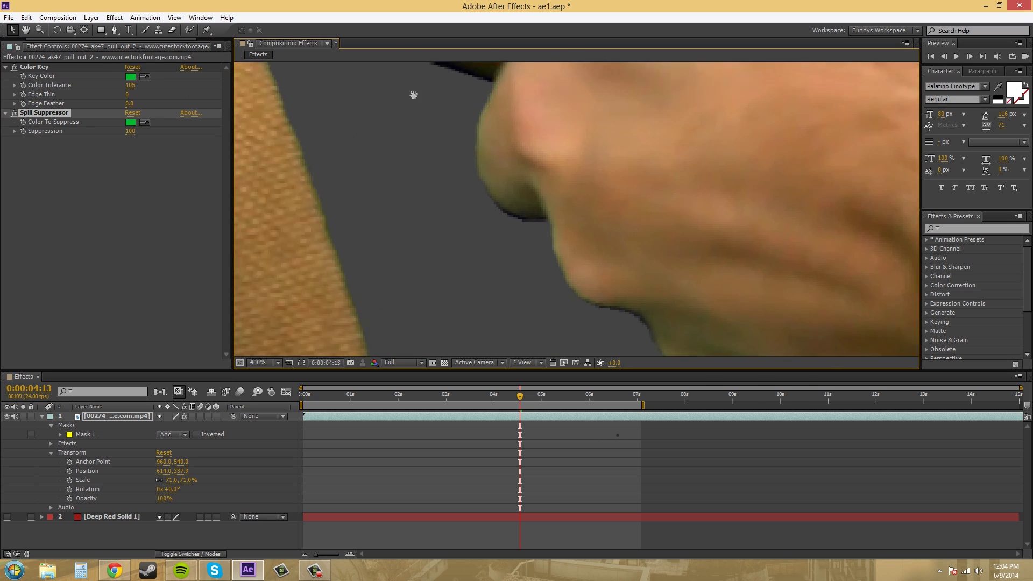
left_click_drag(635, 251, 510, 129)
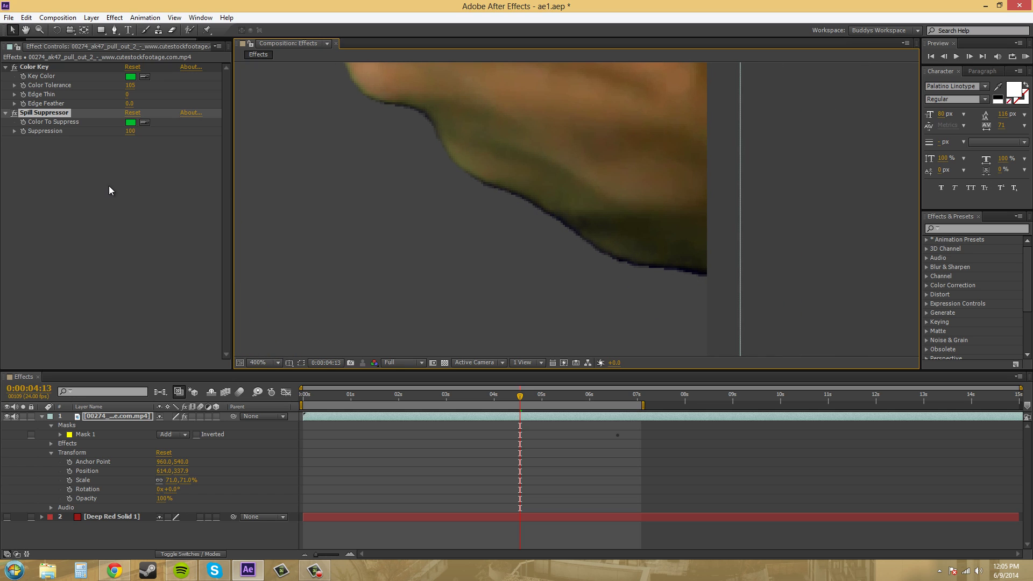
scroll(446, 207, "down", 4)
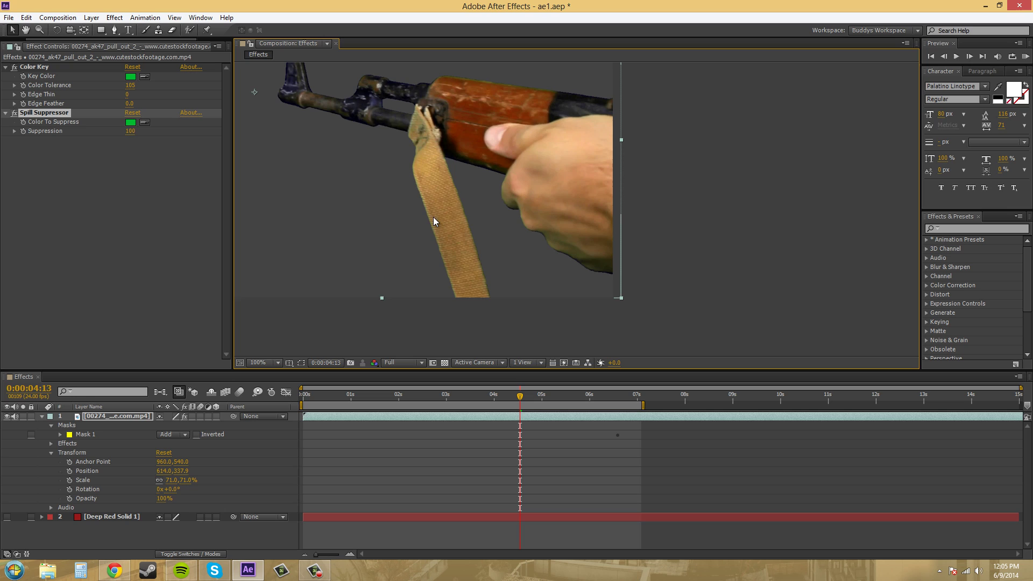
mouse_move(130, 131)
left_mouse_down()
mouse_move(166, 129)
mouse_move(37, 130)
mouse_move(125, 137)
mouse_move(114, 136)
left_mouse_up()
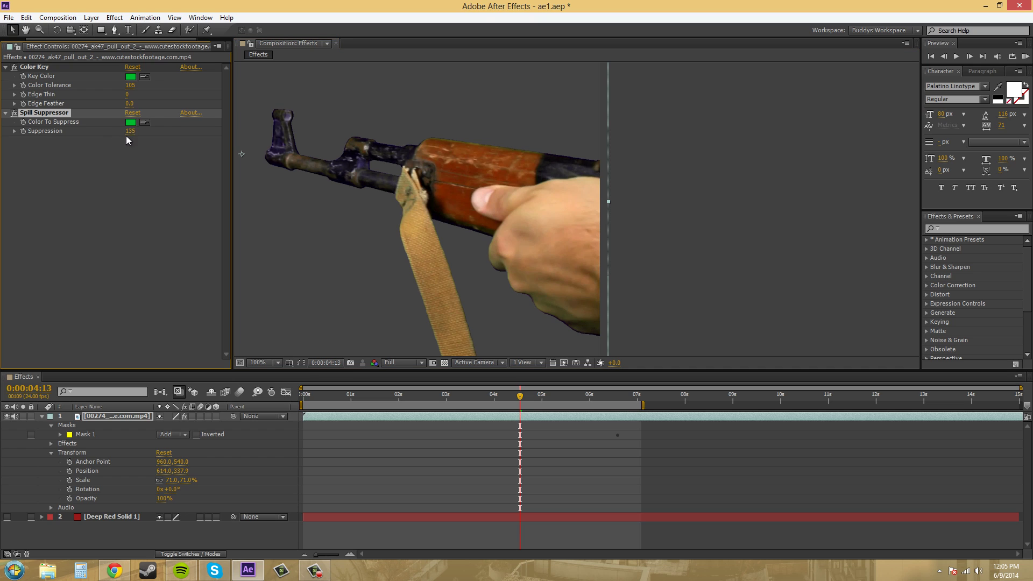
left_click(128, 132)
type("100")
left_click(61, 177)
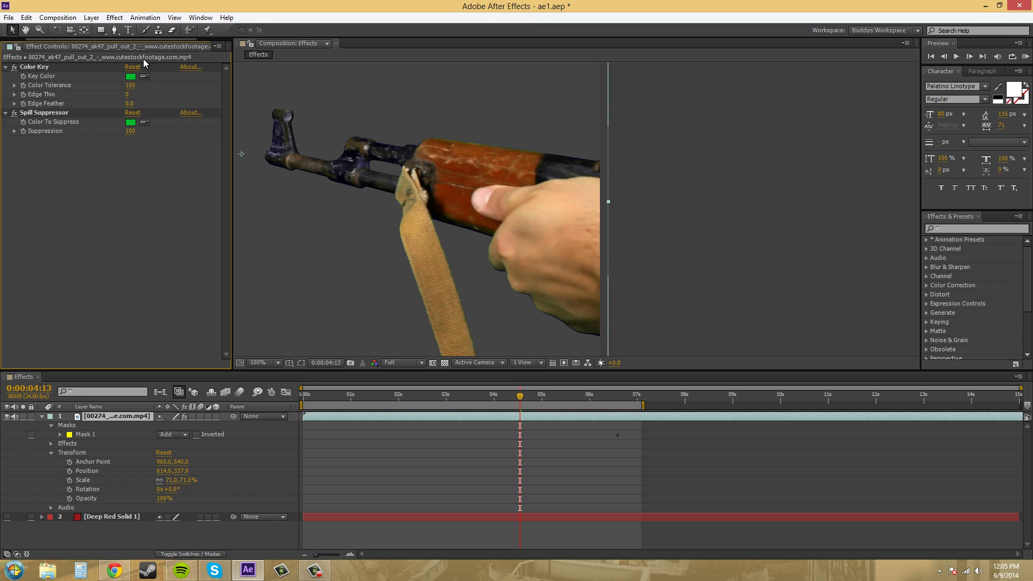
Try a Matte Choker effect on the AK-47 clip and delete it.
right_click(61, 197)
mouse_move(88, 350)
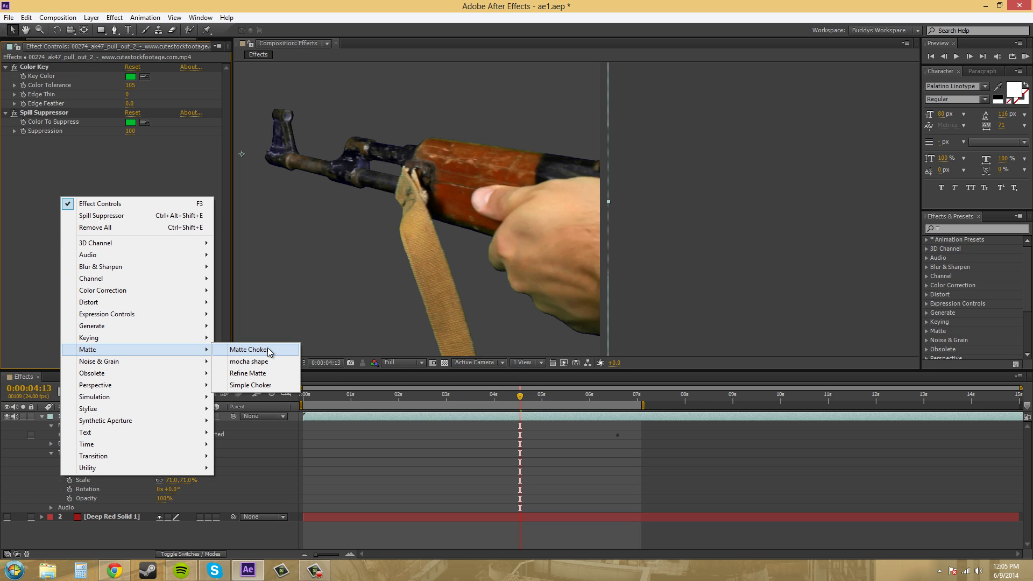
left_click(248, 350)
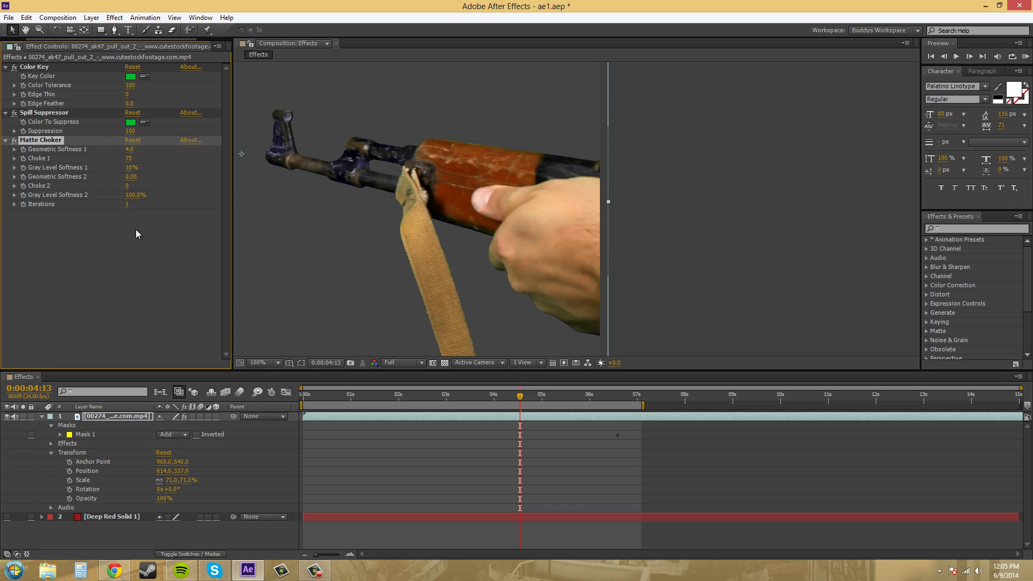
left_click(70, 240)
left_click(35, 142)
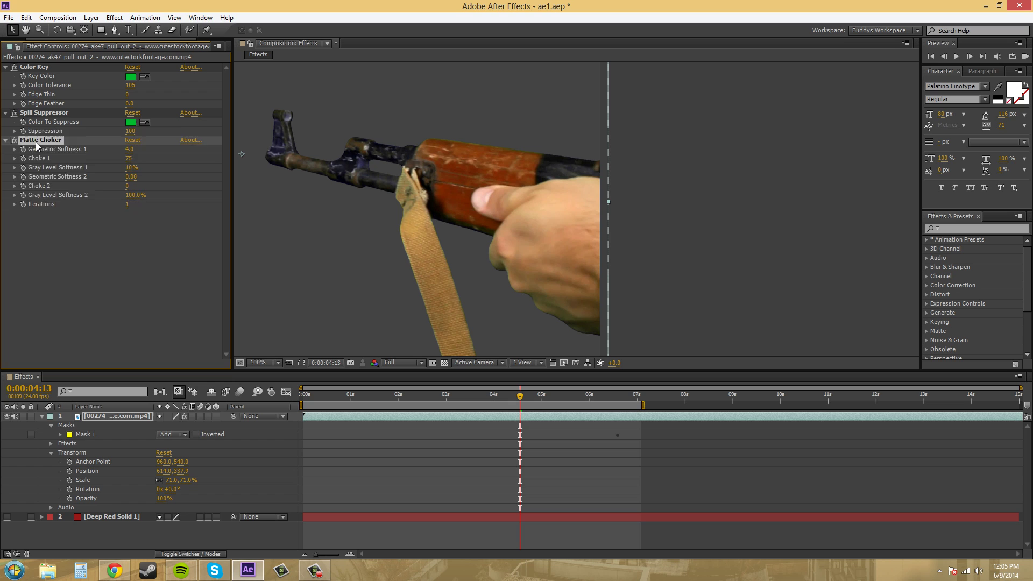
key("Delete")
Add a Simple Choker effect to the AK-47 clip and set its Choke Matte to 0.80.
right_click(47, 170)
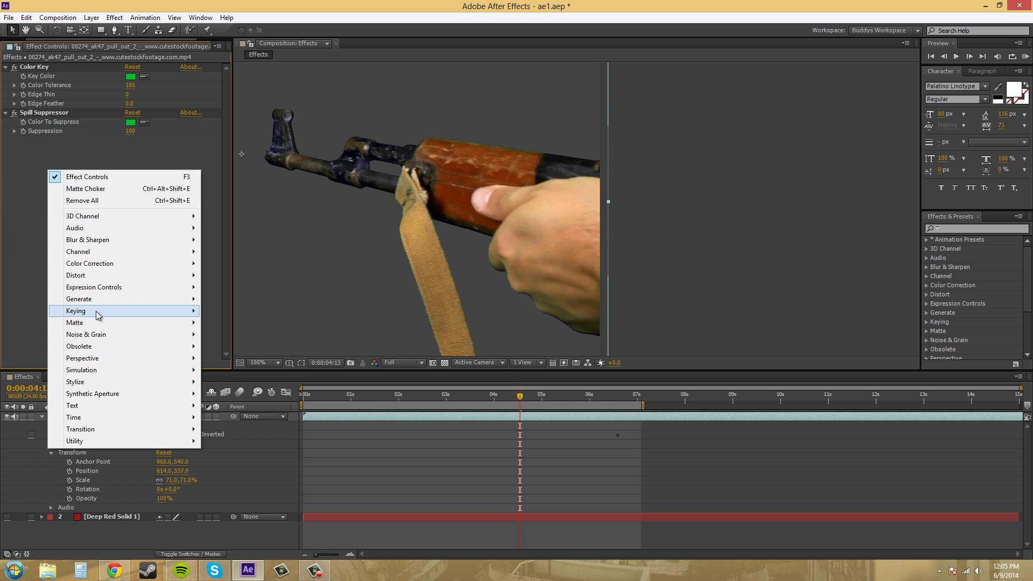
mouse_move(96, 322)
left_click(258, 360)
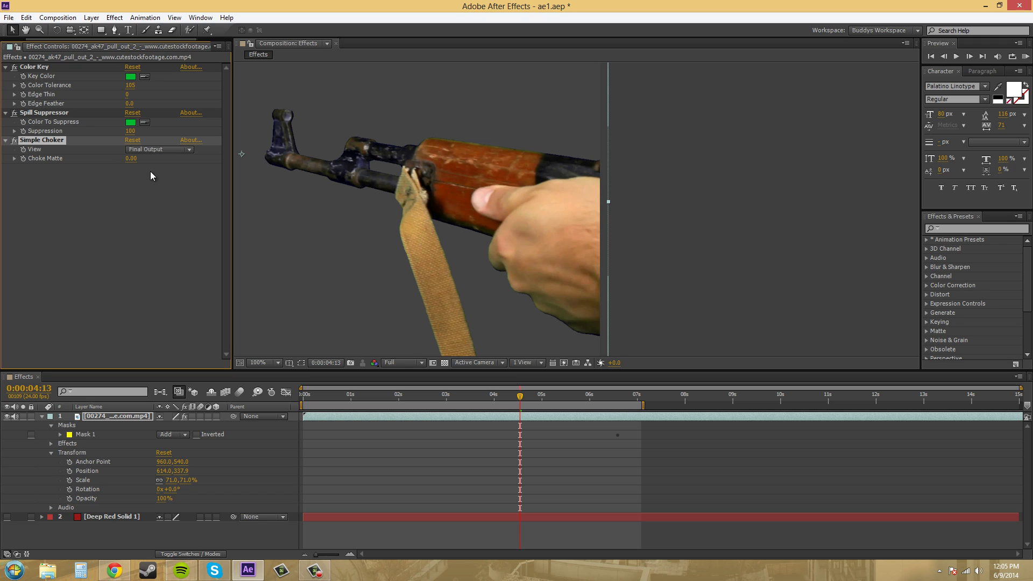
mouse_move(130, 158)
left_mouse_down()
mouse_move(145, 158)
mouse_move(136, 160)
left_mouse_up()
Check the keyed clip in the composition's Alpha channel view and return the display to RGB.
left_click(374, 363)
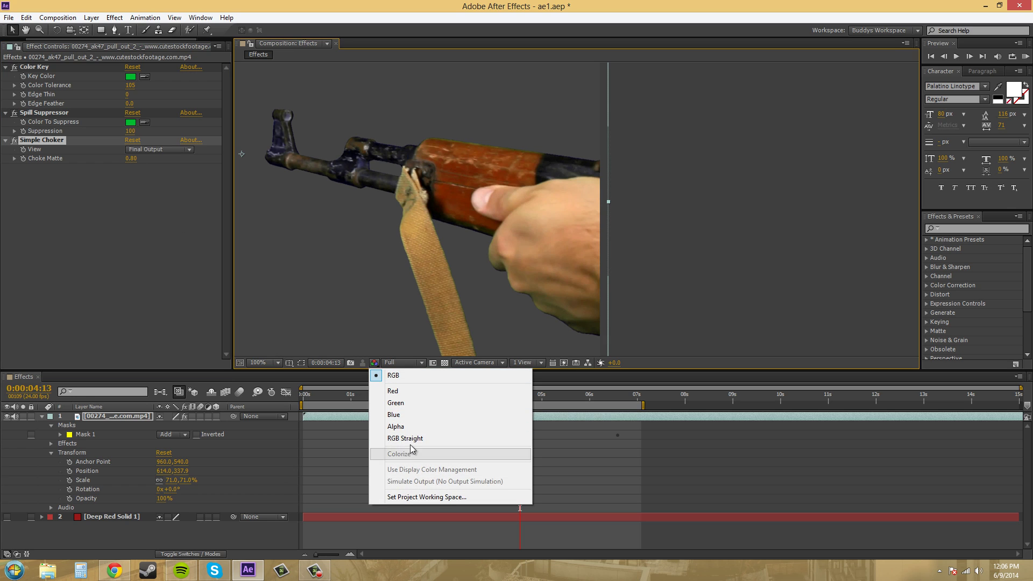
left_click(412, 426)
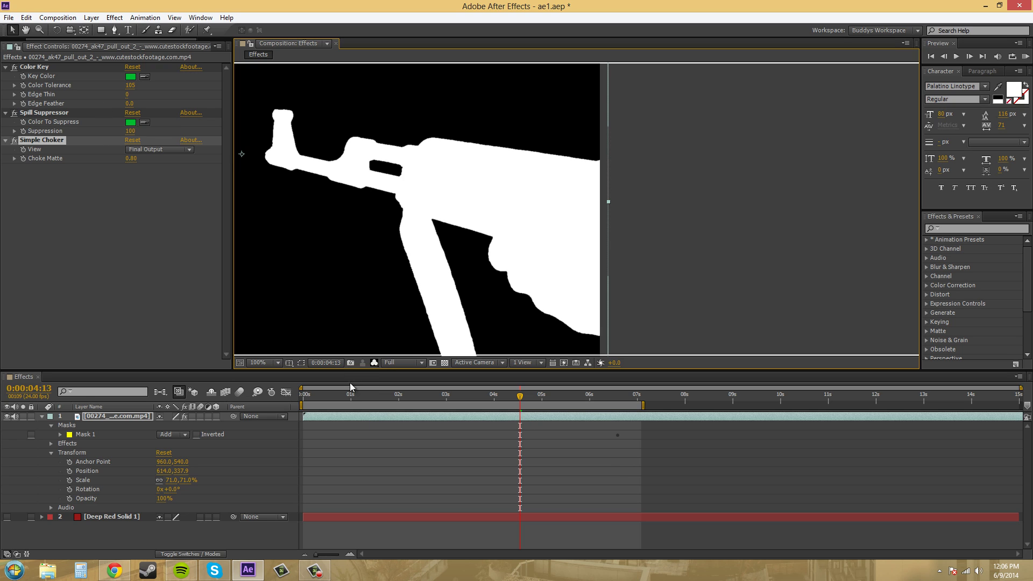
left_click(373, 363)
left_click(397, 380)
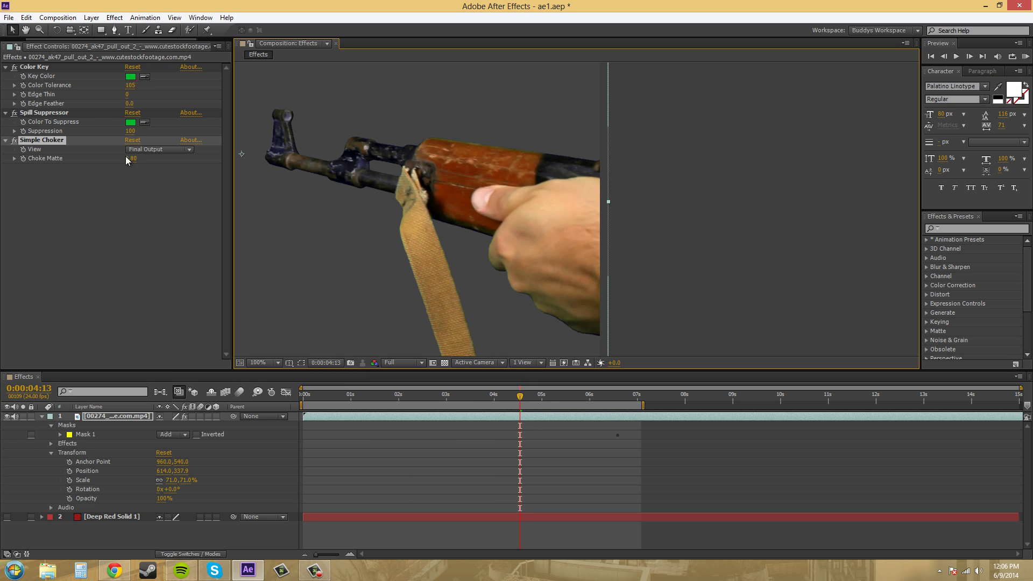
Set the Simple Choker's Choke Matte to 2.30 to tighten the edges of the keyed gun and hand.
left_click_drag(131, 158, 138, 160)
mouse_move(319, 219)
left_mouse_down()
mouse_move(346, 236)
mouse_move(333, 218)
left_mouse_up()
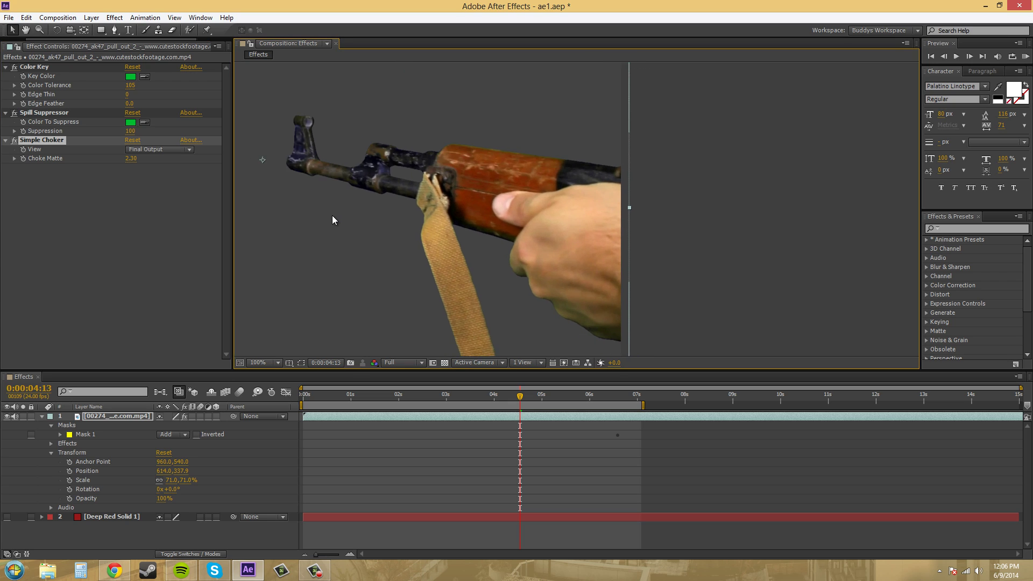
scroll(381, 259, "down", 2)
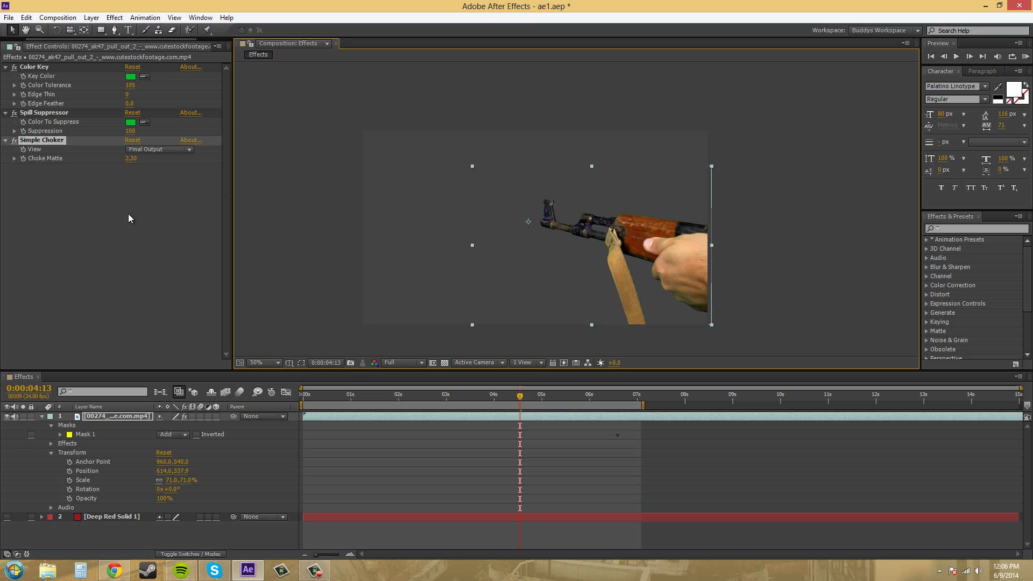
Preview the Simple Choker's Matte view and switch it back to Final Output.
left_click(105, 199)
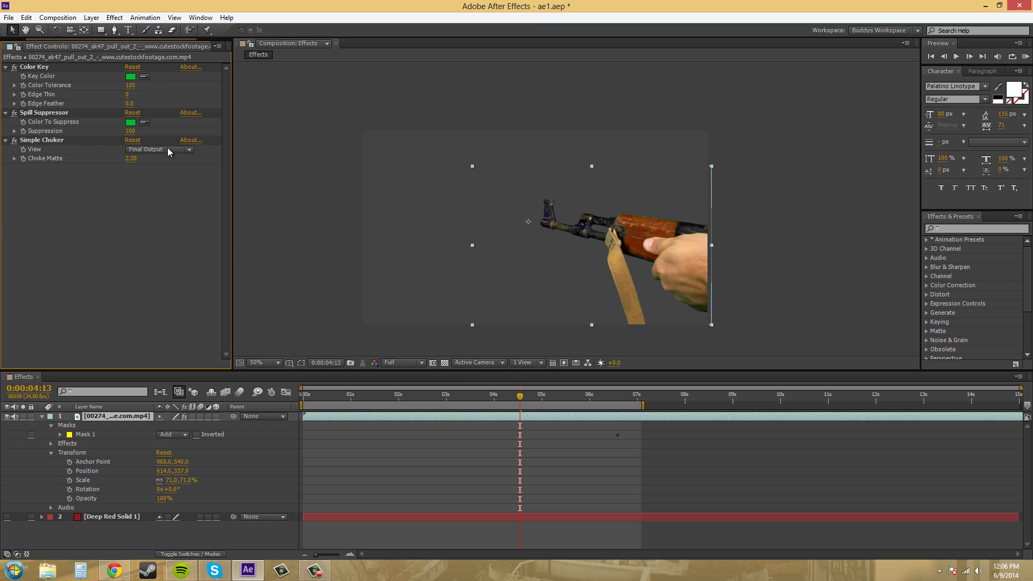
left_click(189, 154)
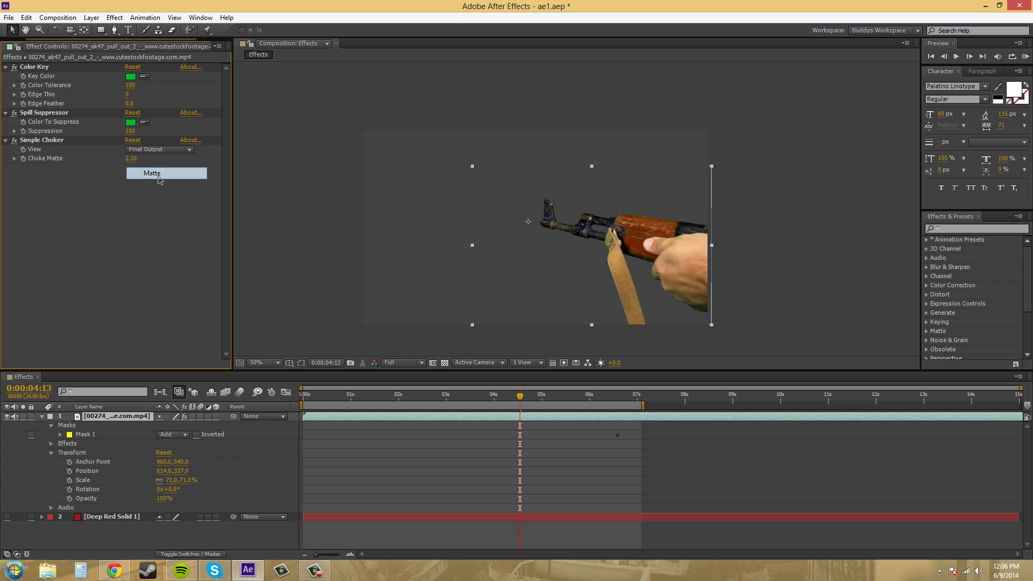
left_click(161, 172)
left_click(167, 149)
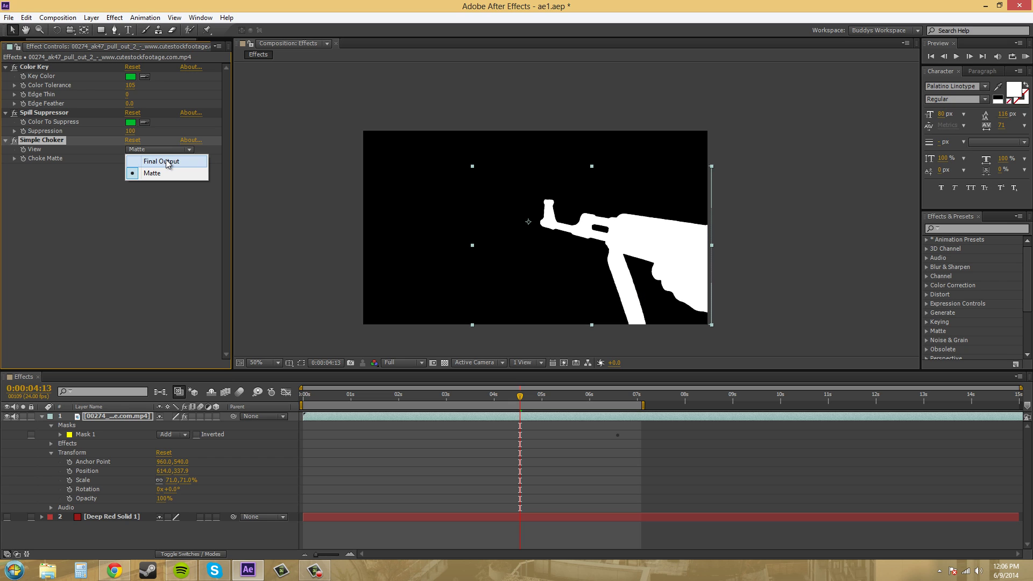
left_click(167, 162)
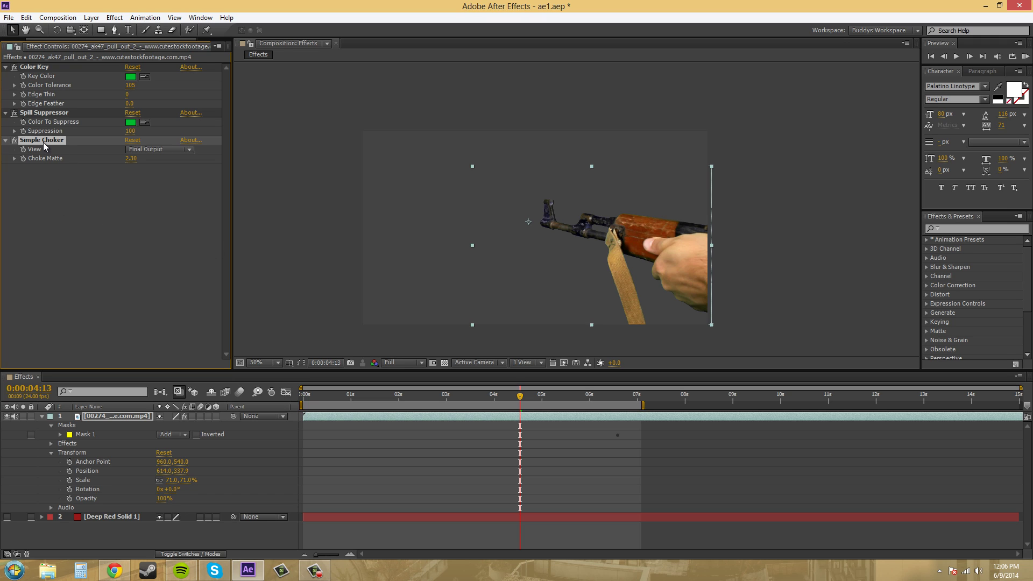
Compare the gun and hand with the Spill Suppressor disabled and enabled, leaving the effect enabled.
left_click(25, 241)
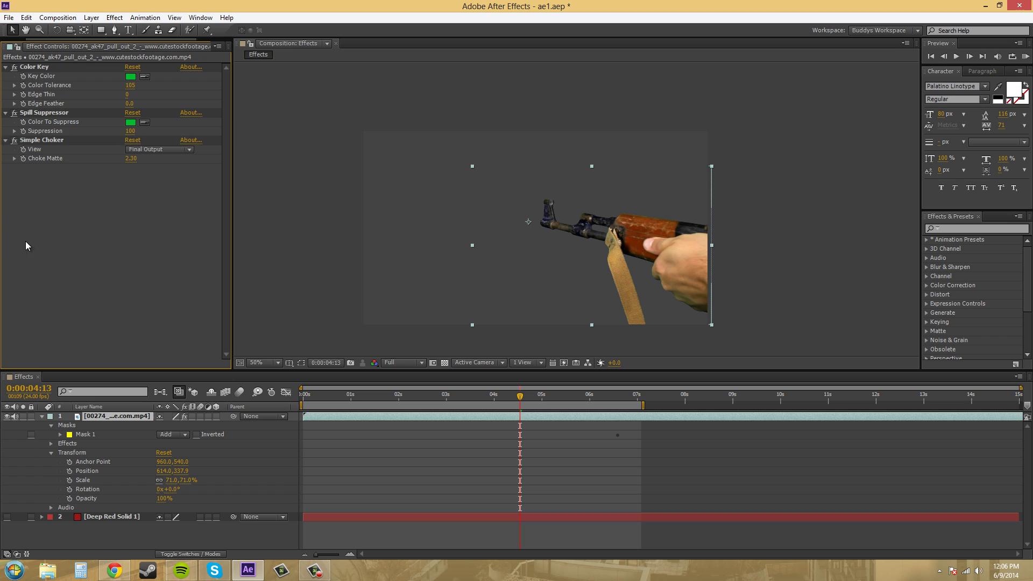
left_click(14, 113)
key("slash")
left_click_drag(651, 270, 467, 170)
left_click_drag(554, 260, 529, 232)
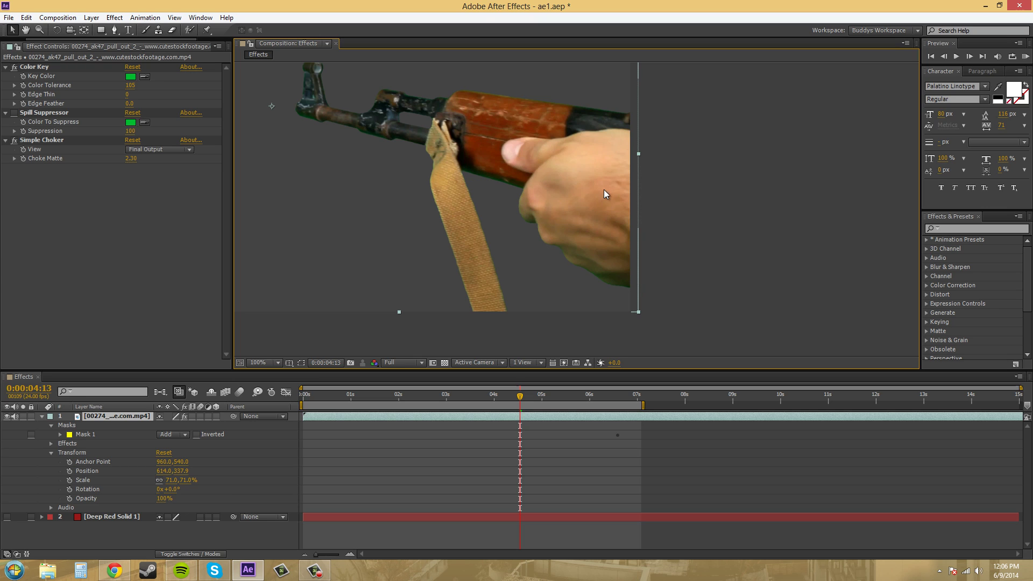
left_click(14, 112)
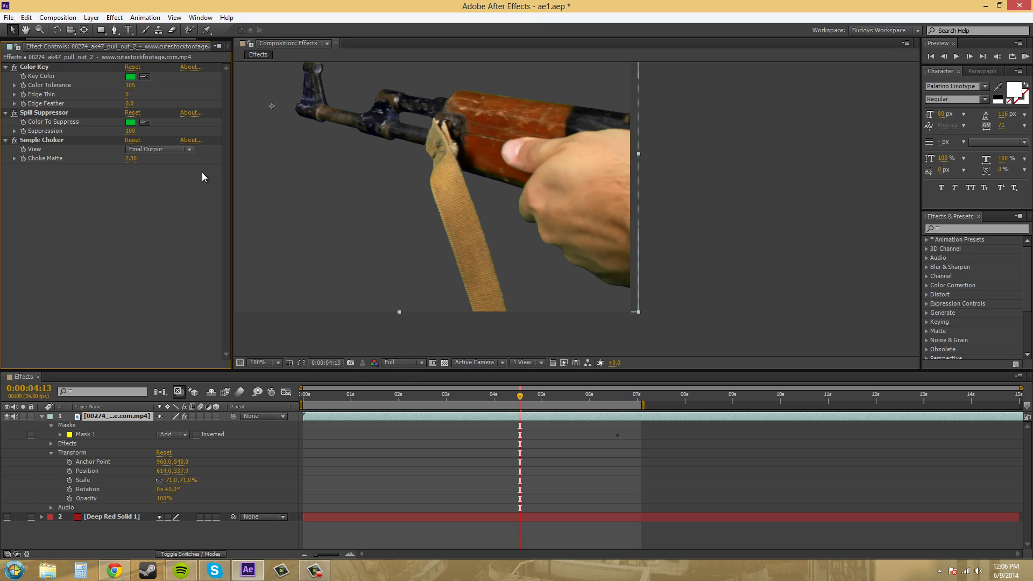
left_click(14, 112)
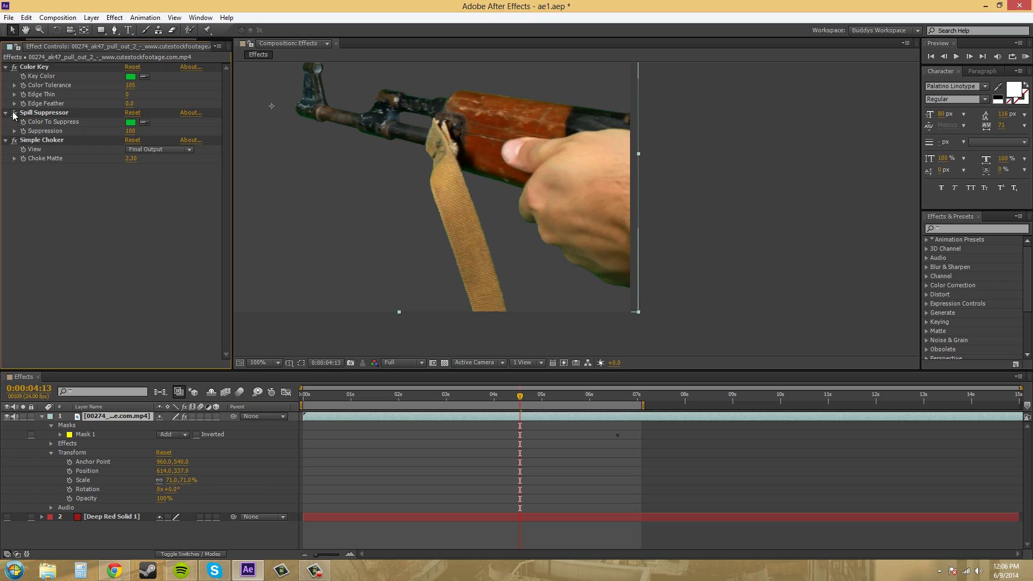
left_click(15, 112)
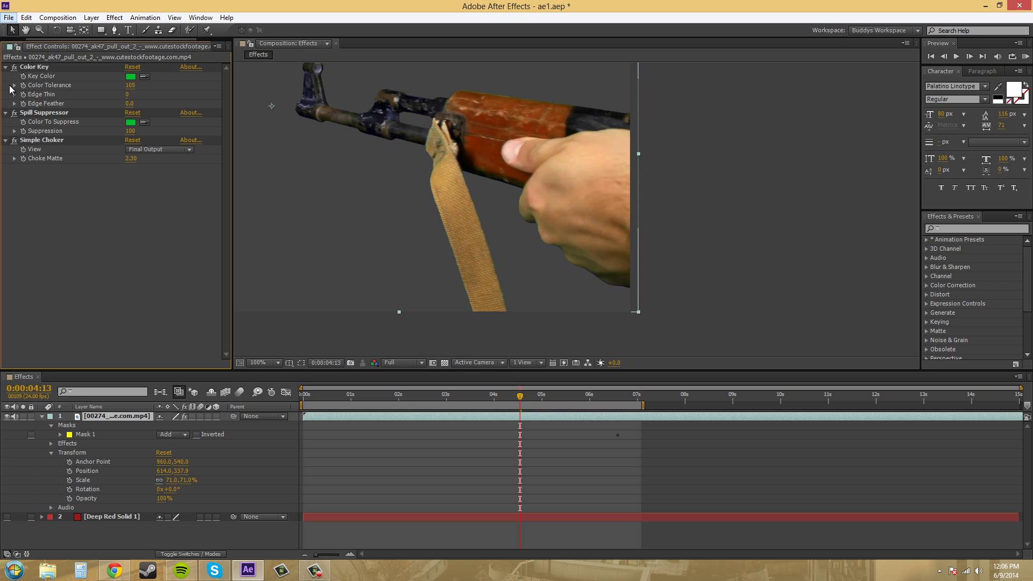
left_click(111, 204)
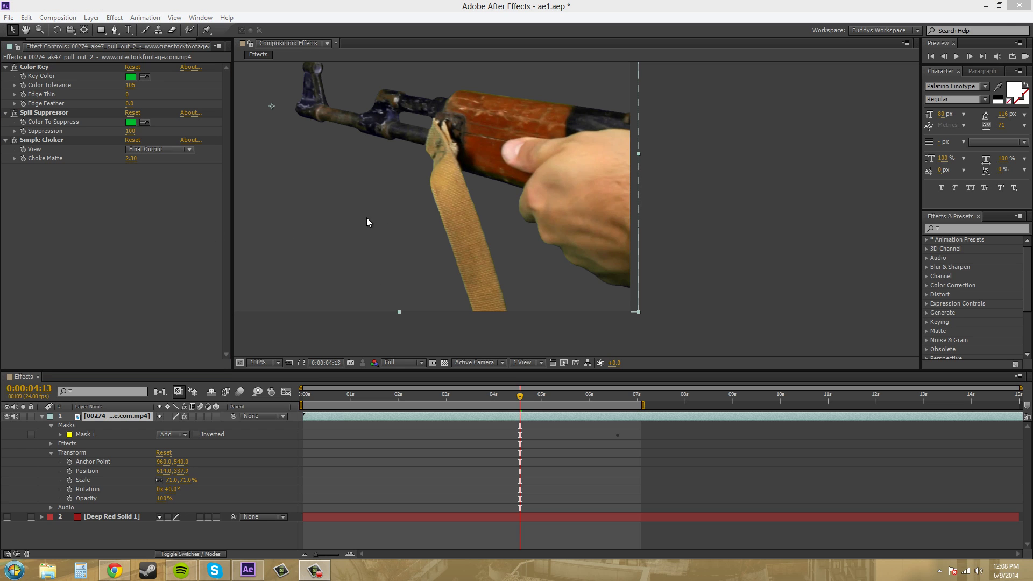
left_click_drag(393, 233, 501, 268)
left_click(393, 231)
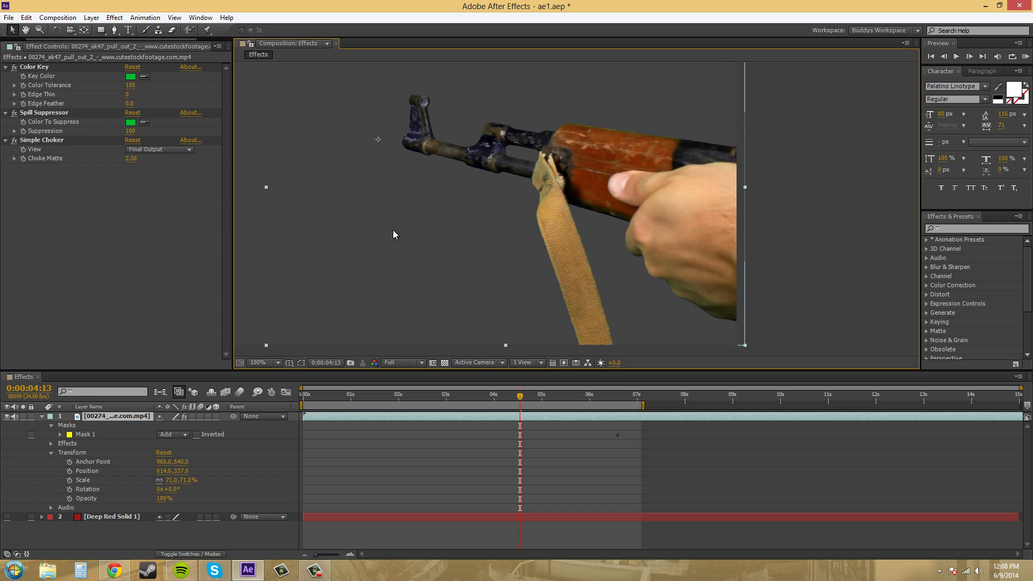
left_click(76, 167)
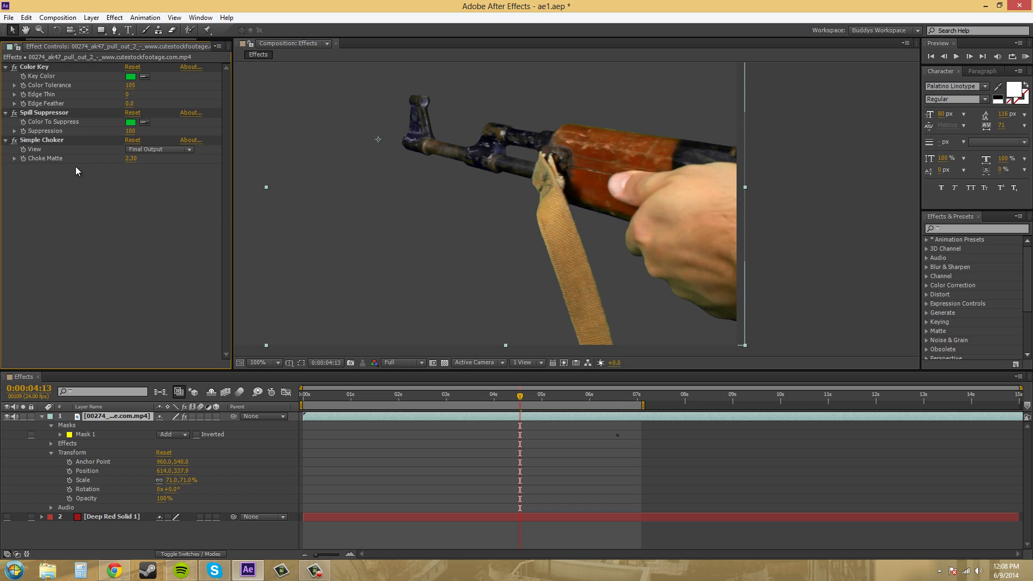
left_click(54, 141)
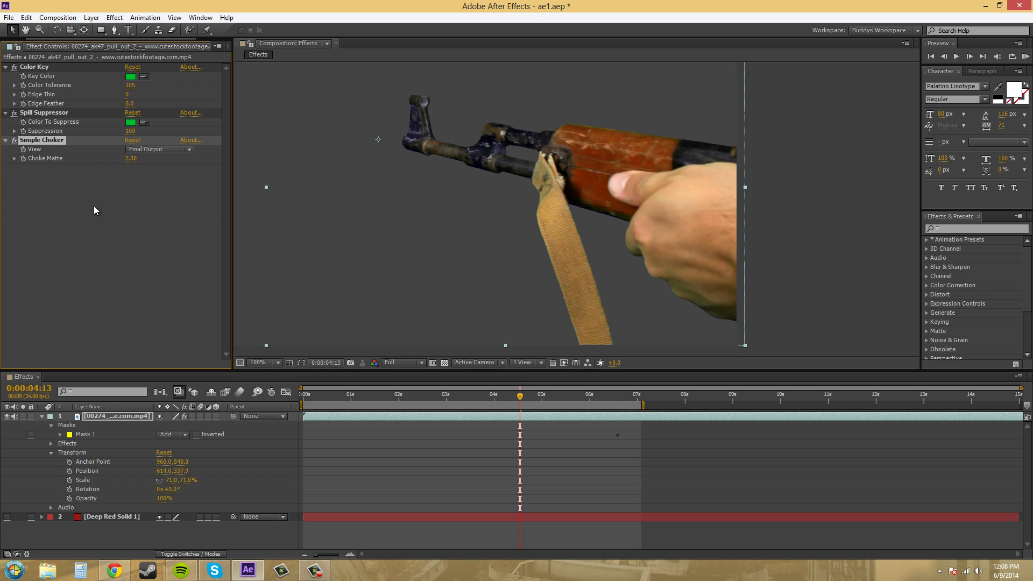
Remove the Simple Choker from the clip and apply the Matte Choker effect in its place.
key("Delete")
right_click(70, 199)
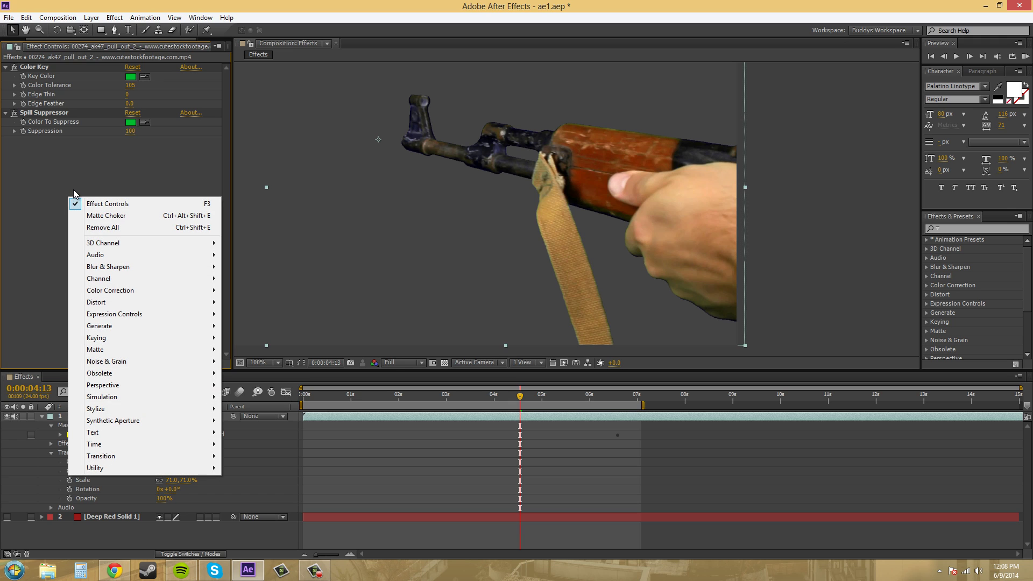
left_click(108, 215)
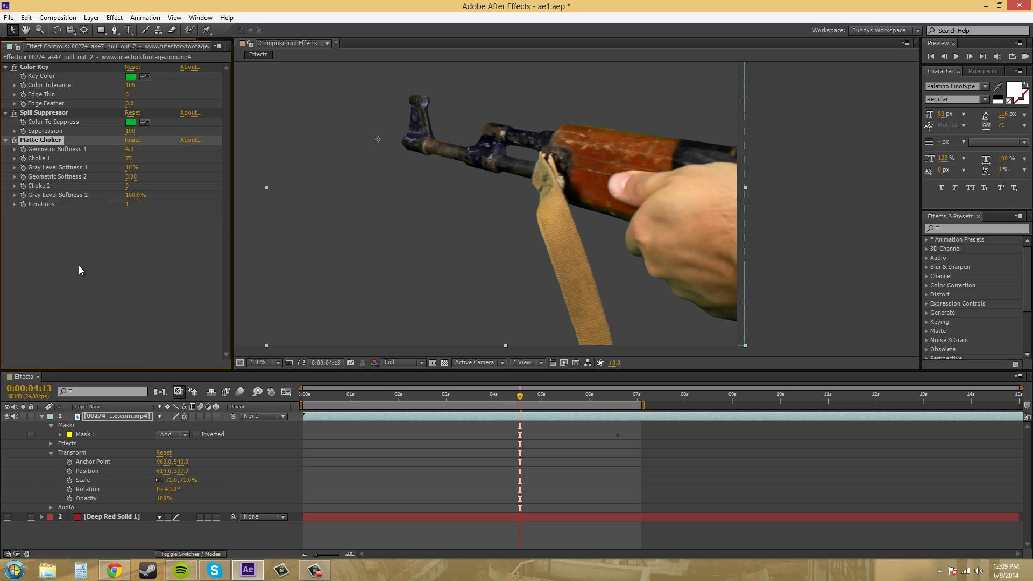
left_click(109, 267)
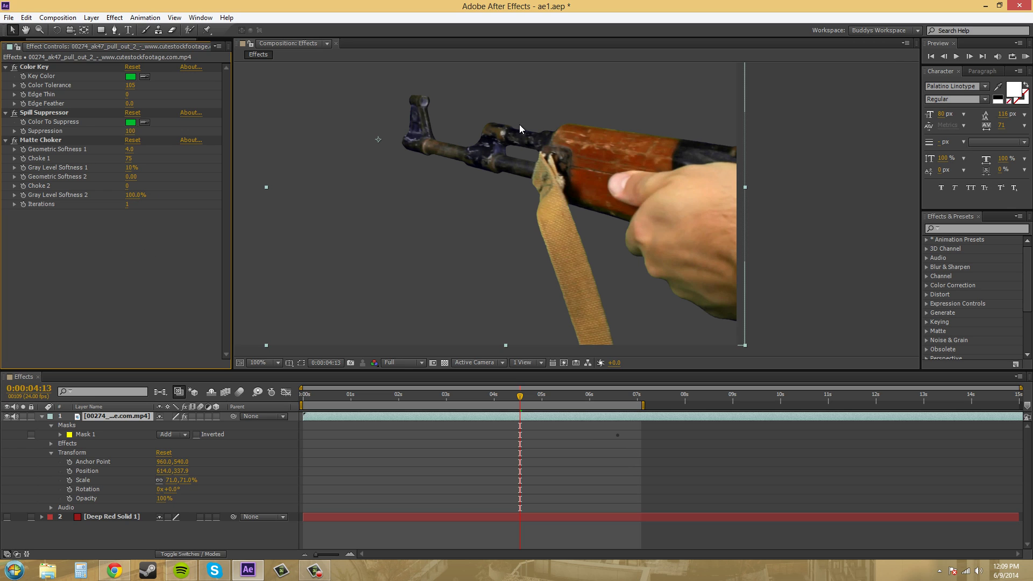
Examine the edges of the keyed gun, strap and hand up close with the Matte Choker's default settings.
scroll(516, 121, "up", 1)
left_click_drag(360, 159, 496, 237)
left_click_drag(501, 137, 384, 153)
left_click_drag(614, 287, 532, 239)
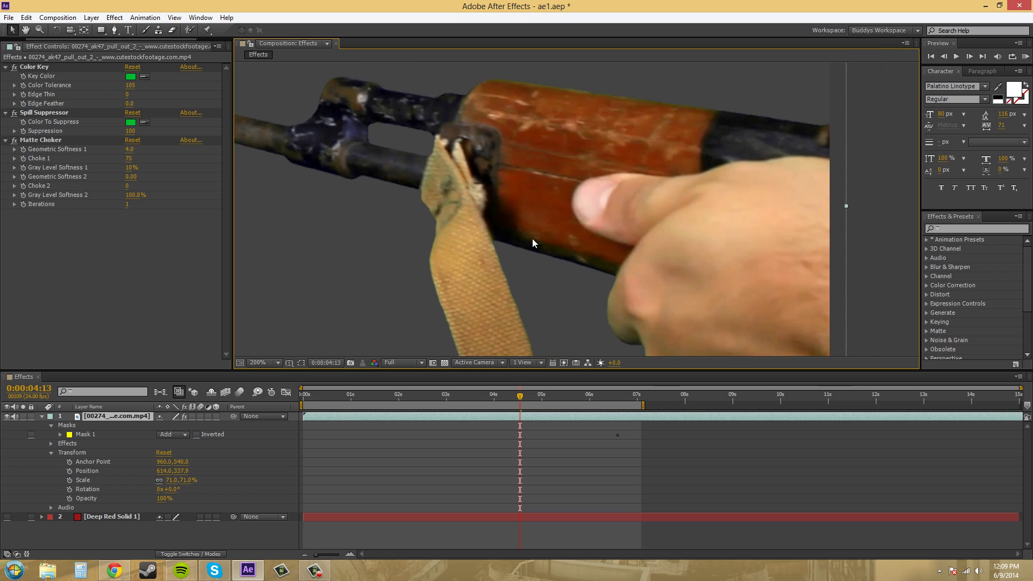
left_click_drag(574, 291, 463, 192)
left_click_drag(518, 237, 459, 219)
left_click_drag(481, 271, 462, 368)
left_click_drag(498, 219, 688, 246)
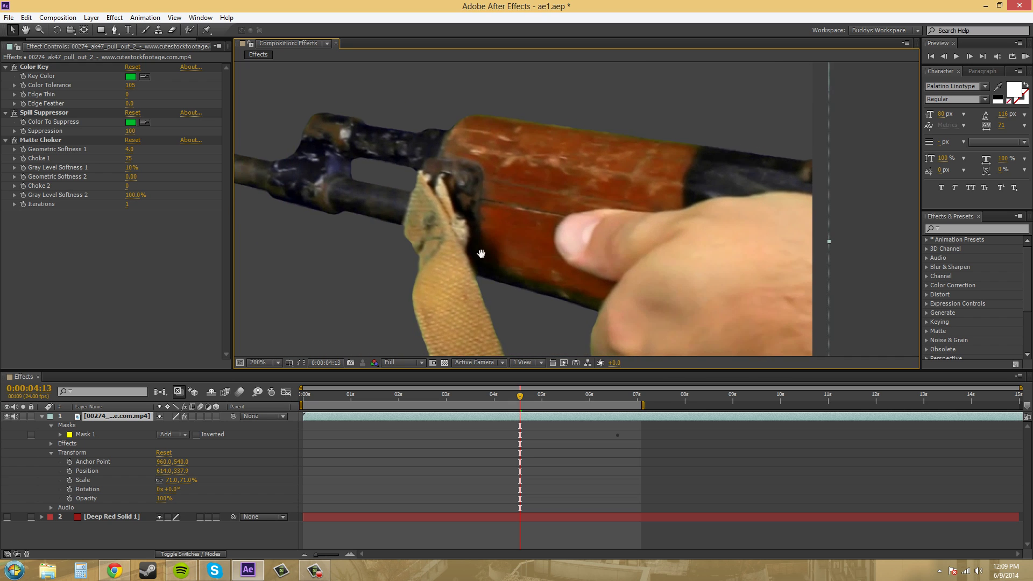
left_click_drag(481, 254, 560, 226)
left_click_drag(616, 336, 457, 203)
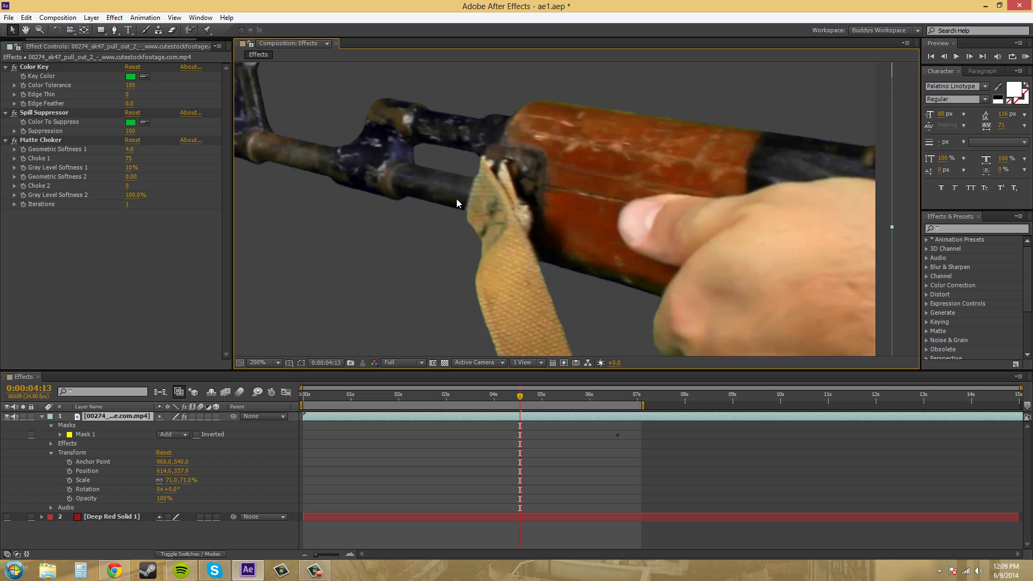
scroll(619, 244, "down", 5)
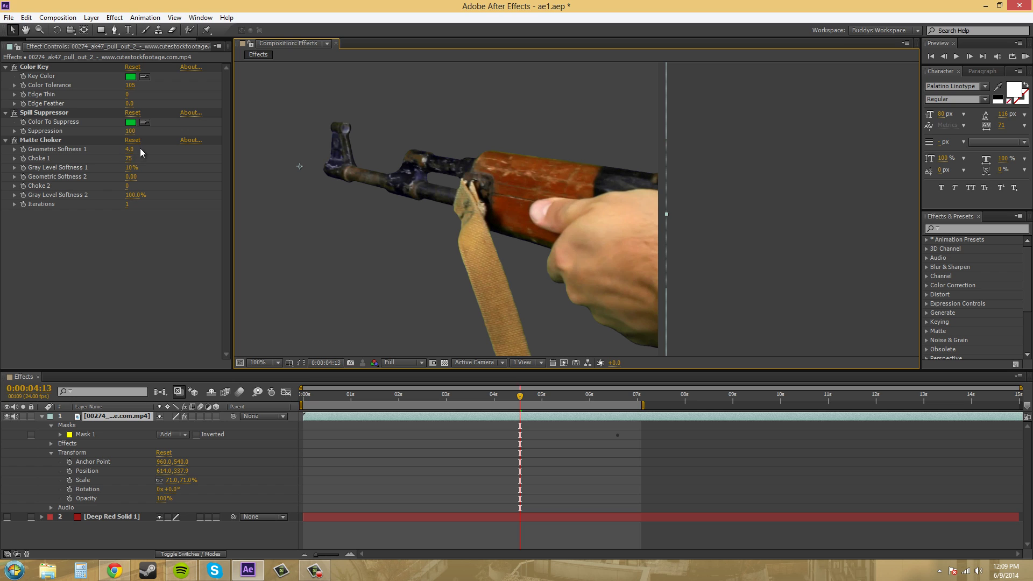
Set the Matte Choker's Geometric Softness 1 to 2.0 and Choke 2 to 2.
key("period")
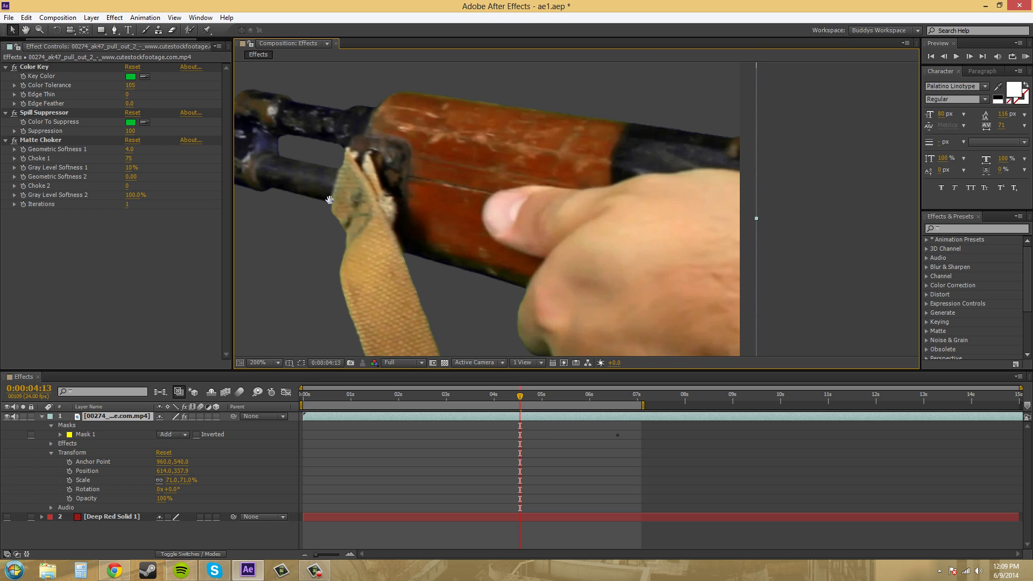
left_click_drag(330, 200, 561, 256)
left_click(130, 150)
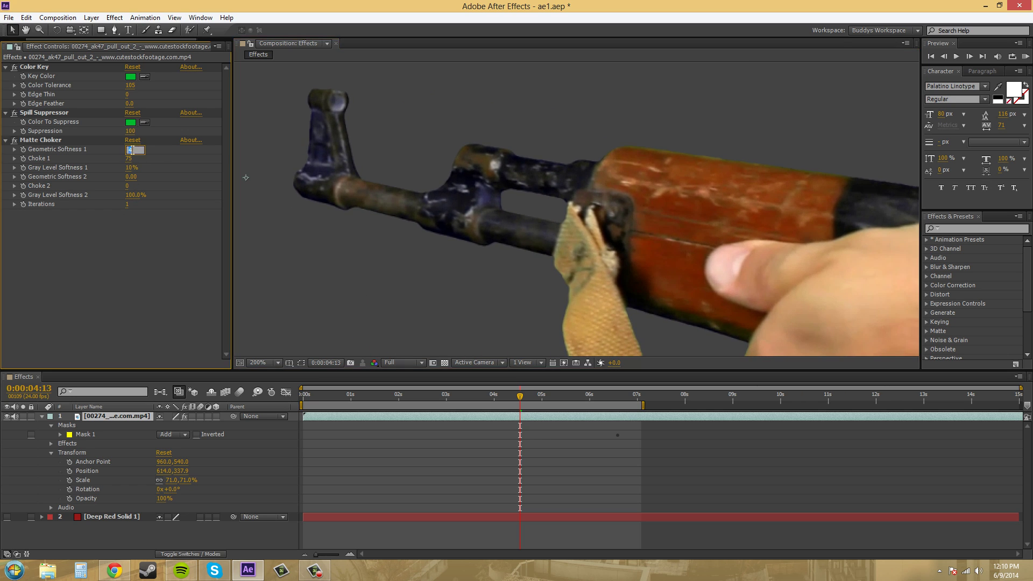
key("Return")
left_click(128, 186)
key("Return")
Set the Matte Choker's Choke 1 to -70.
left_click(129, 158)
type("20")
key("Return")
mouse_move(96, 163)
left_mouse_down()
mouse_move(46, 165)
mouse_move(80, 162)
left_mouse_up()
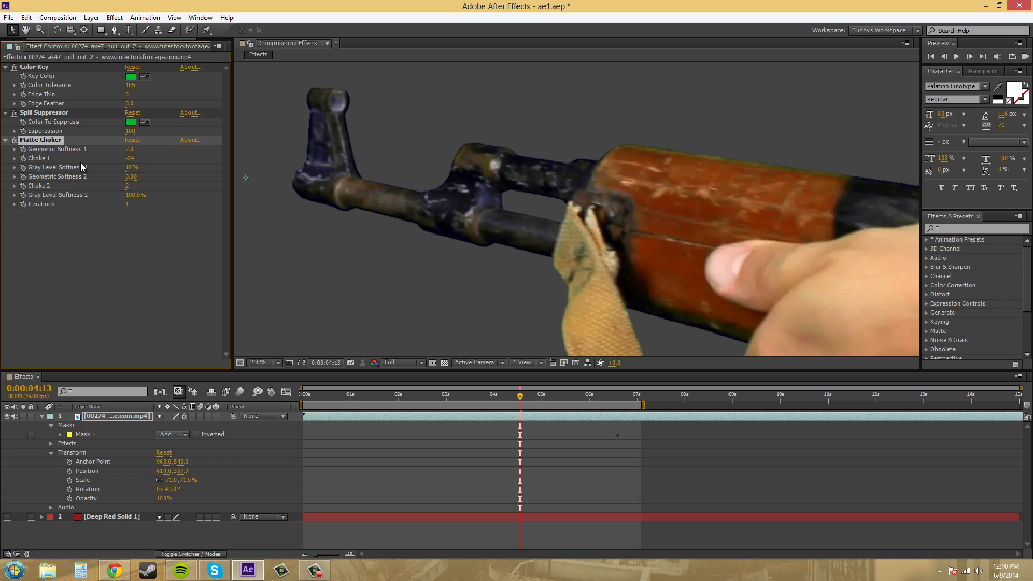
left_click_drag(789, 146, 655, 125)
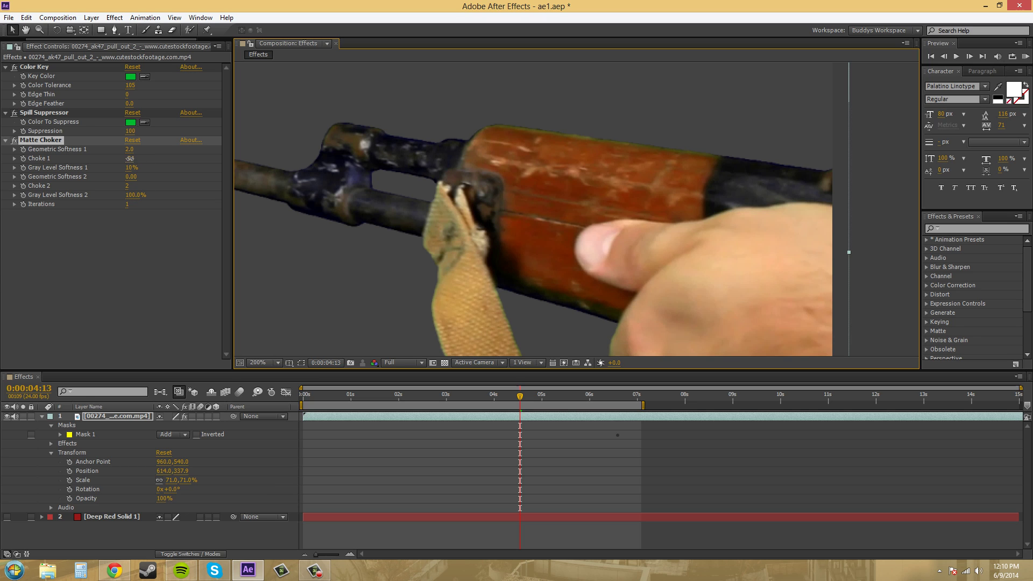
left_click_drag(130, 158, 102, 158)
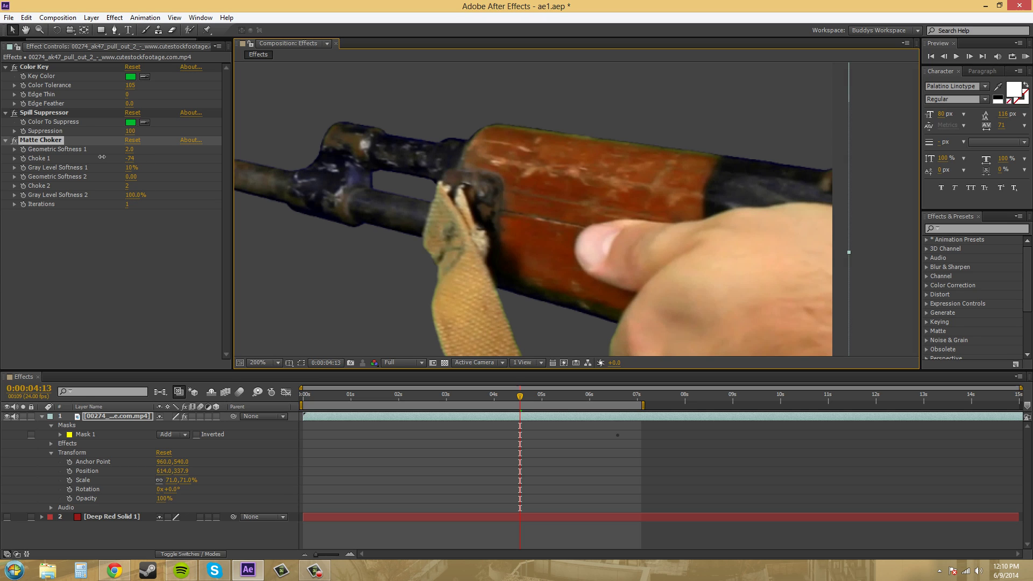
left_click(167, 193)
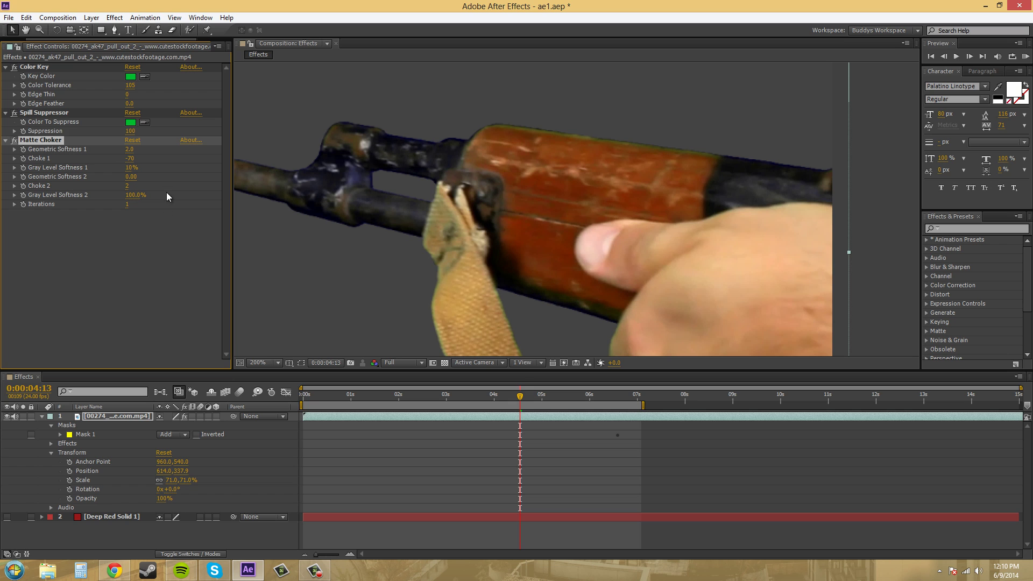
left_click(158, 275)
Check the strap and hand edges, try a different Gray Level Softness 1 in the Matte Choker, and undo it.
left_click_drag(520, 292, 410, 110)
left_click_drag(572, 279, 507, 133)
scroll(462, 202, "up", 3)
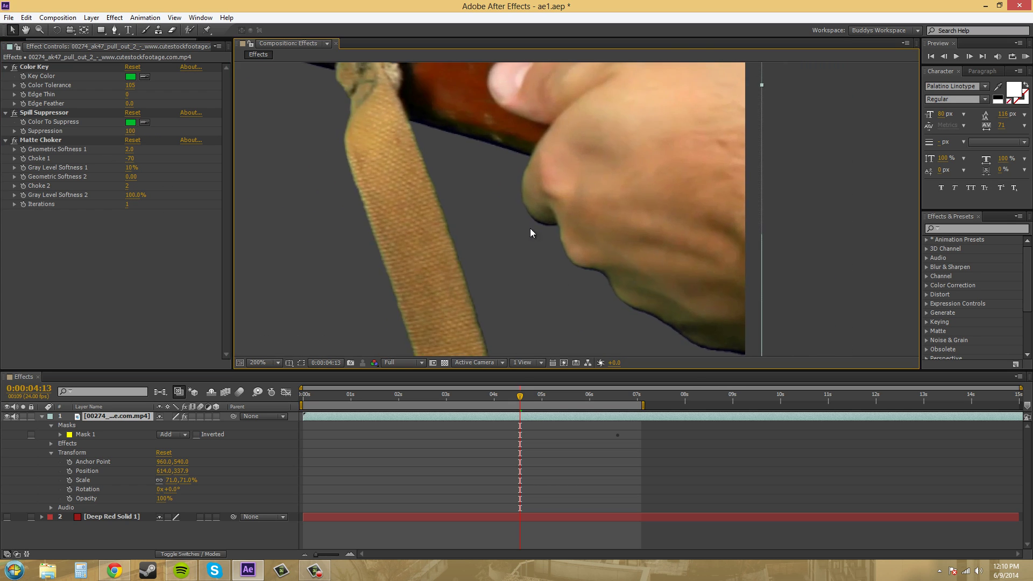
scroll(531, 228, "left", 5)
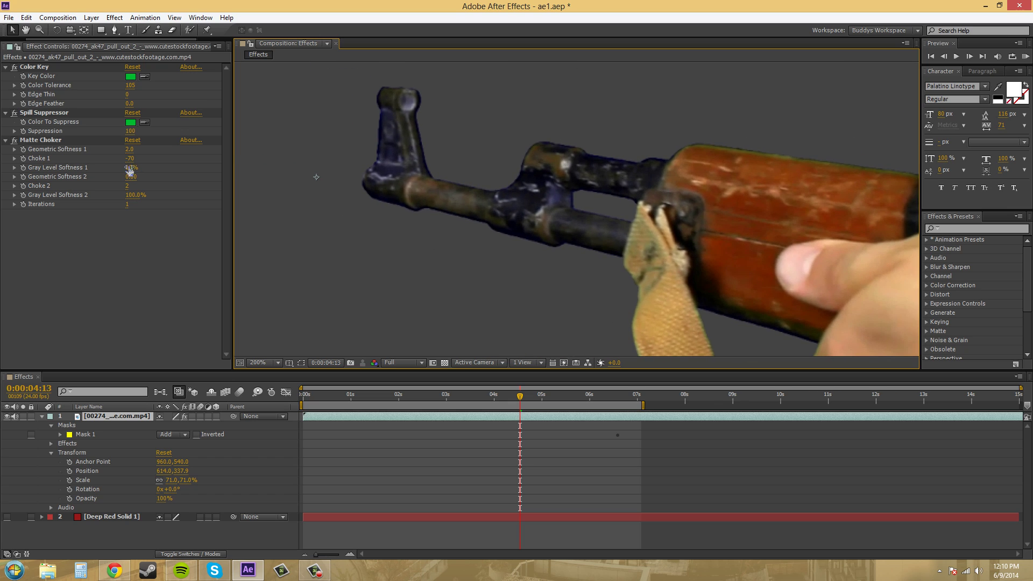
left_click_drag(131, 167, 163, 170)
key("ctrl+z")
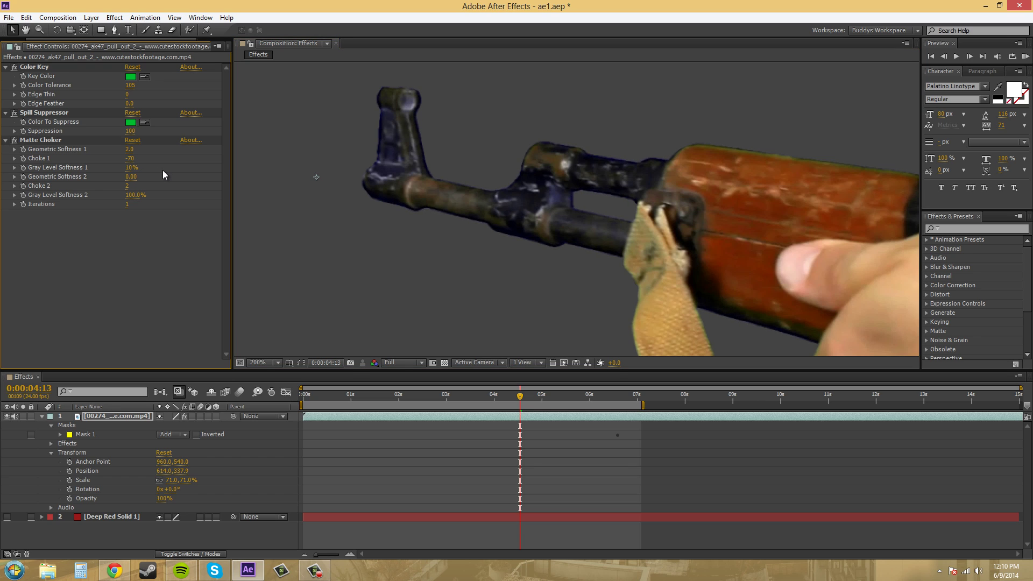
Set the Matte Choker's Geometric Softness 2 to 2.00 and Gray Level Softness 2 to 10%.
left_click(131, 178)
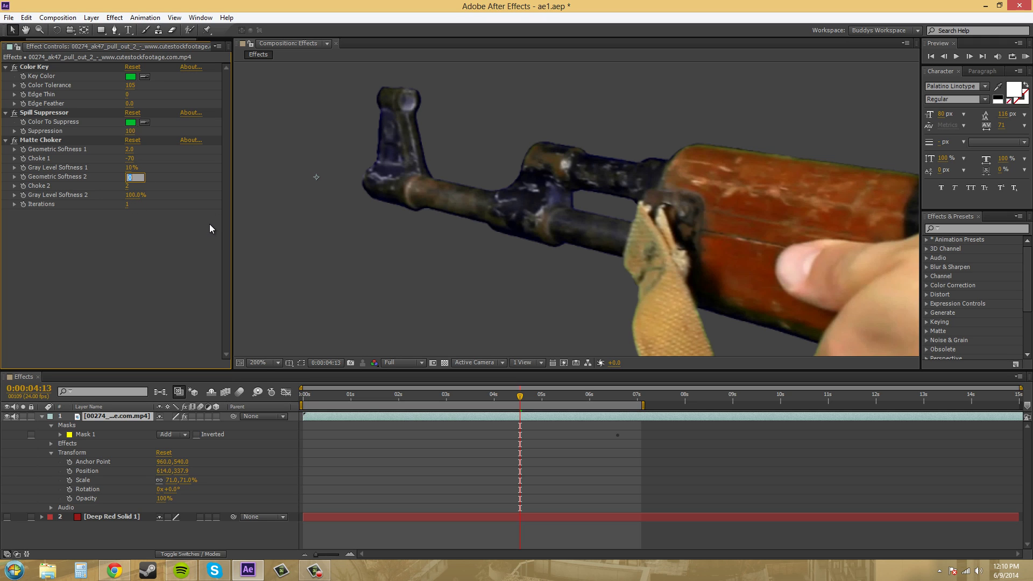
key("Return")
left_click(134, 195)
type("10")
key("Return")
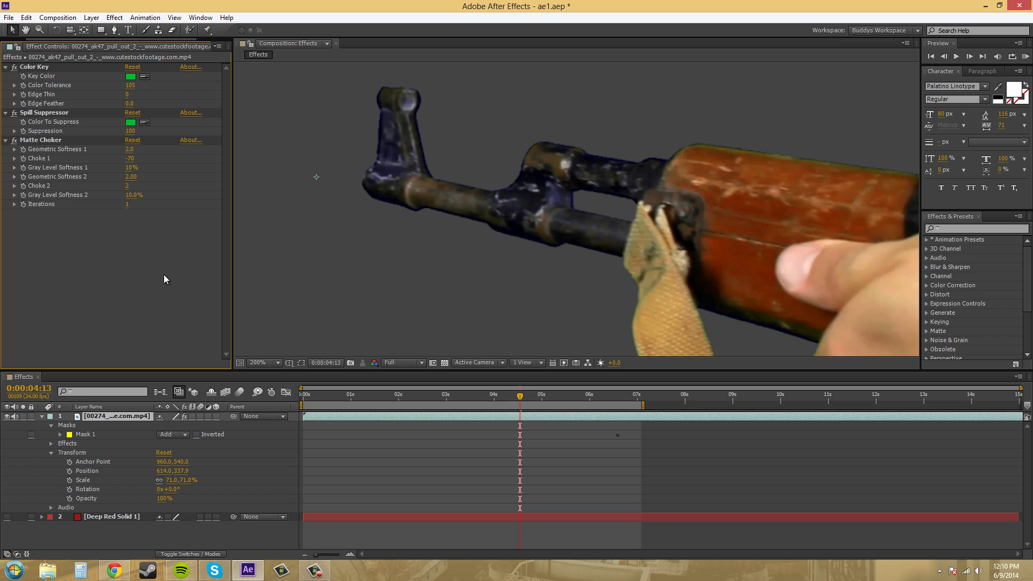
Raise the Matte Choker's Choke 2 to 127 and check the edges of the gun, strap and hand.
left_click_drag(506, 273, 358, 247)
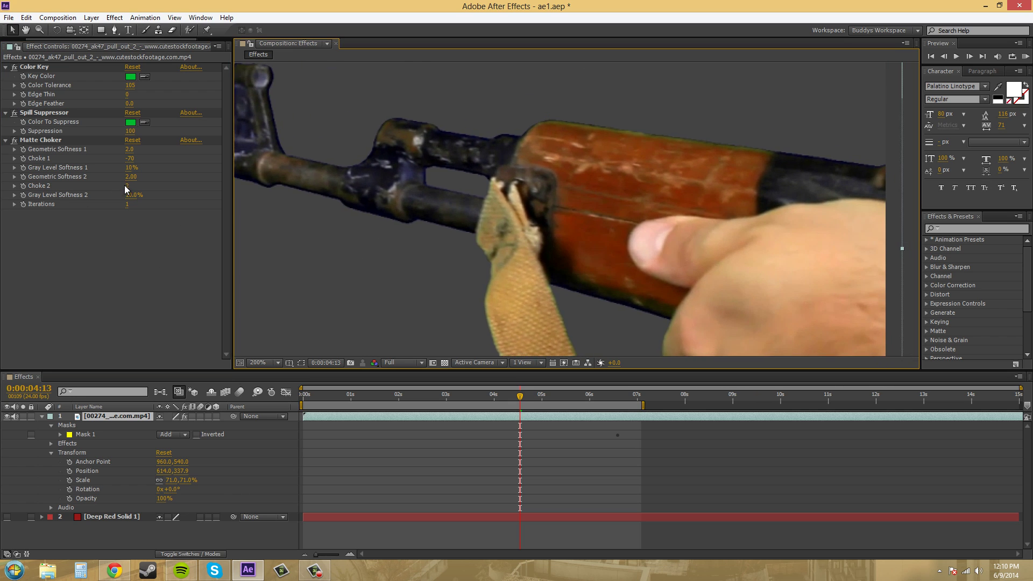
left_click_drag(125, 188, 222, 183)
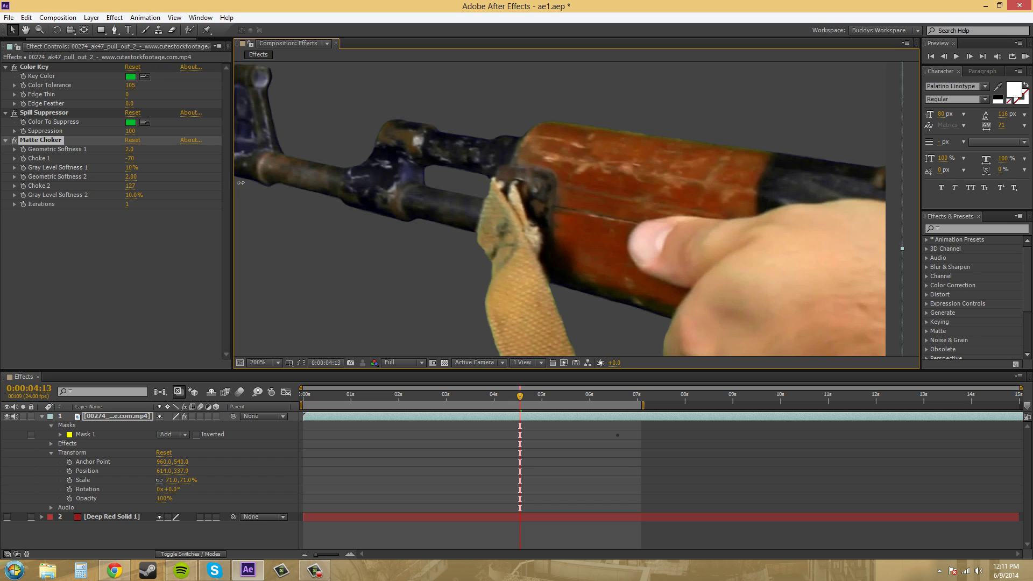
left_click_drag(554, 301, 414, 103)
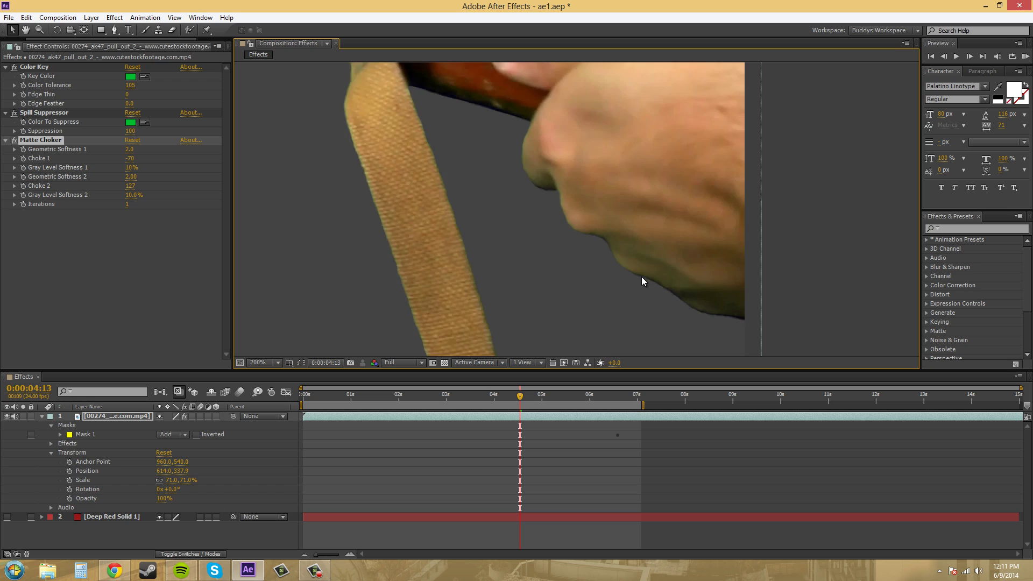
scroll(641, 272, "down", 1)
left_click_drag(602, 216, 633, 294)
left_click_drag(425, 218, 432, 239)
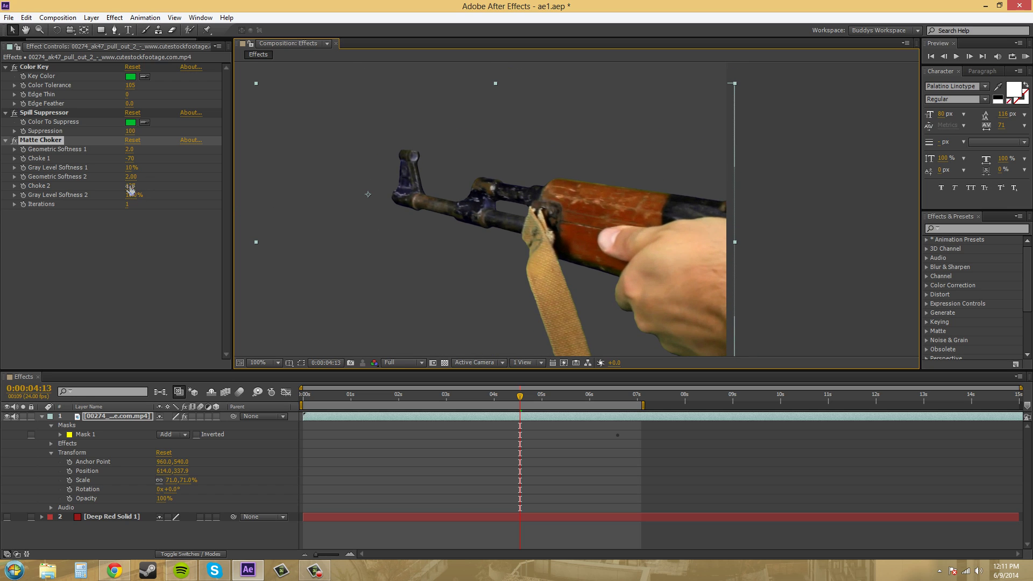
Set the Matte Choker's Choke 1 to about -35 and inspect the gun, strap and hand edges up close.
left_click_drag(148, 185, 150, 157)
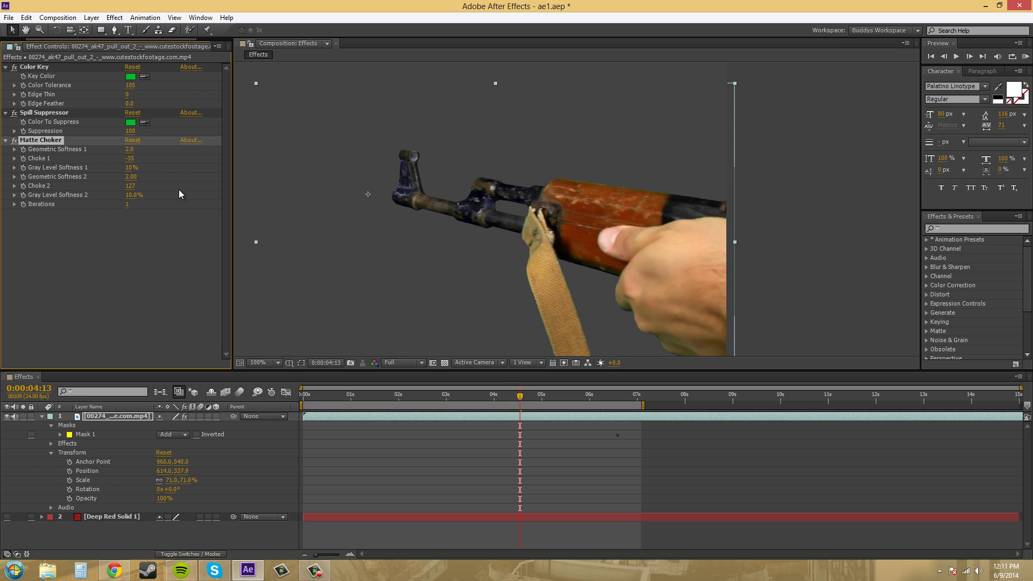
key("period")
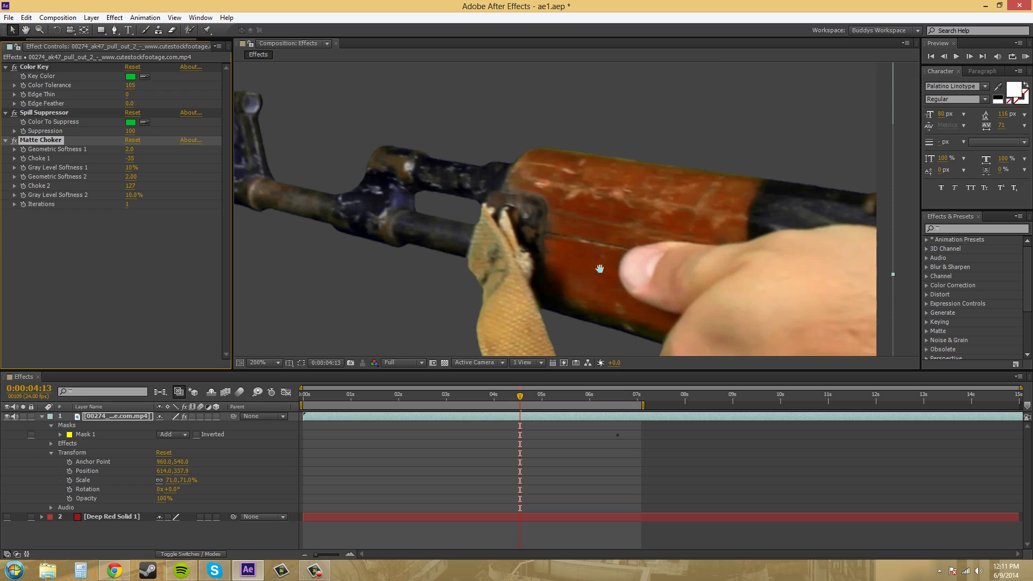
left_click_drag(599, 269, 530, 153)
left_click_drag(552, 280, 570, 240)
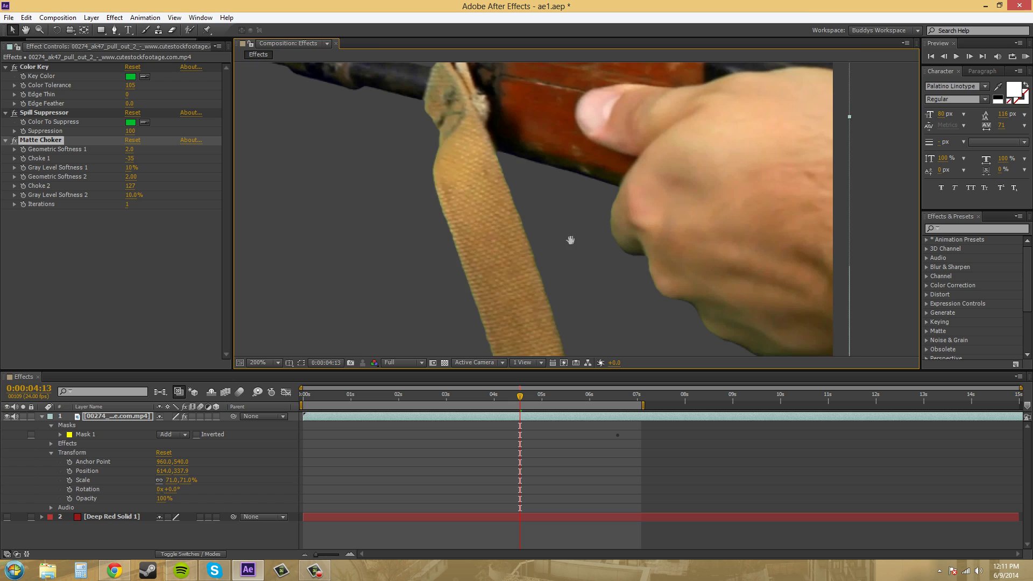
left_click_drag(449, 175, 589, 297)
left_click_drag(436, 221, 467, 271)
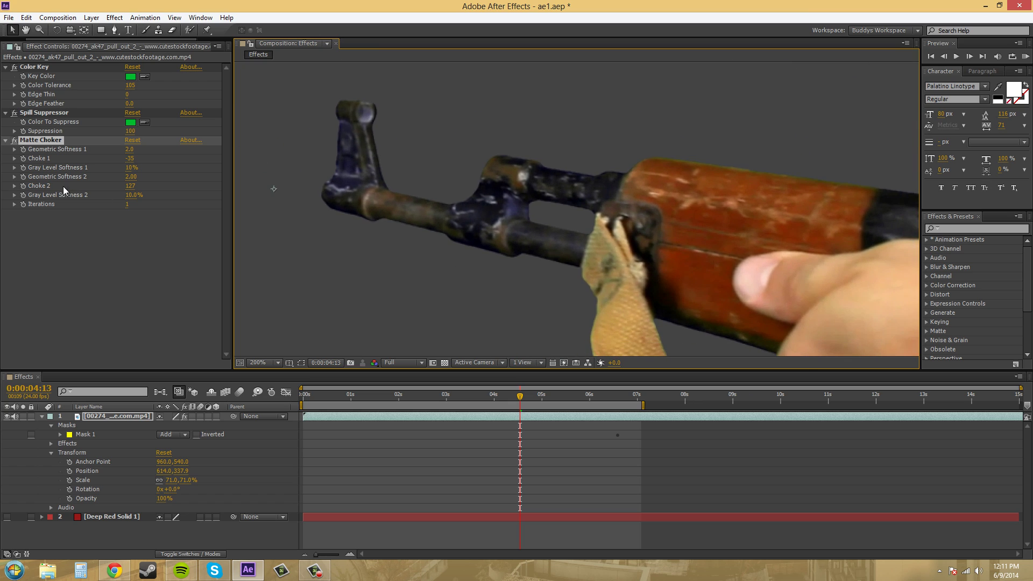
Compare the gun's edges with the Matte Choker disabled and enabled.
left_click(14, 141)
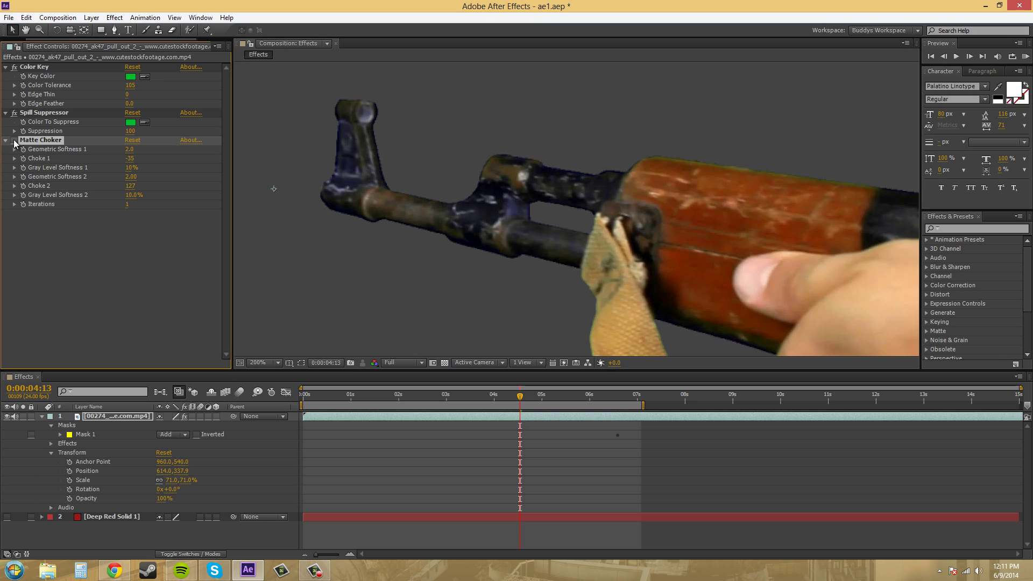
left_click(15, 141)
left_click(15, 141)
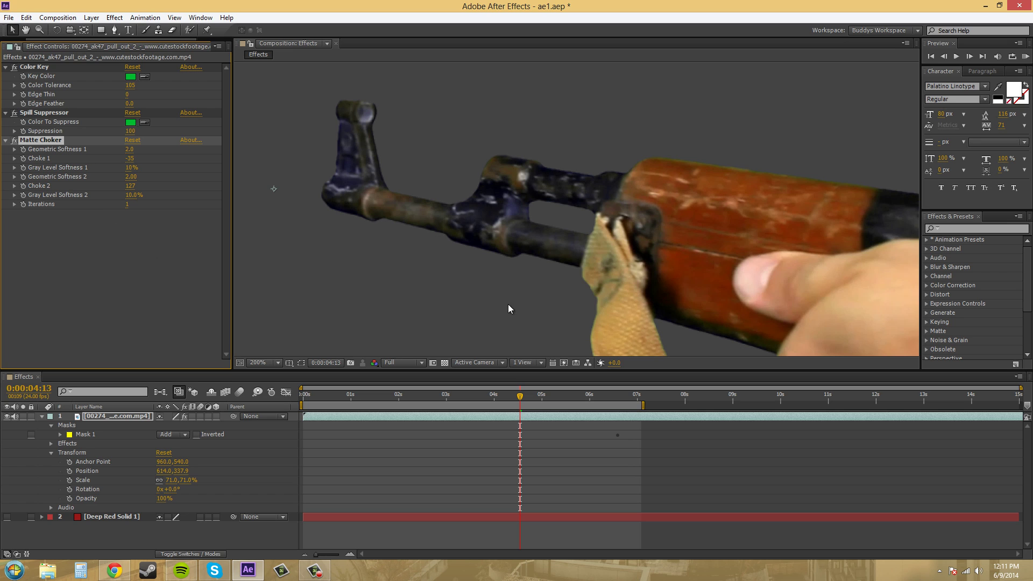
Check the strap and hand edges and try adjusting the Matte Choker's Choke 1.
left_click_drag(487, 290, 376, 175)
left_click_drag(619, 268, 568, 200)
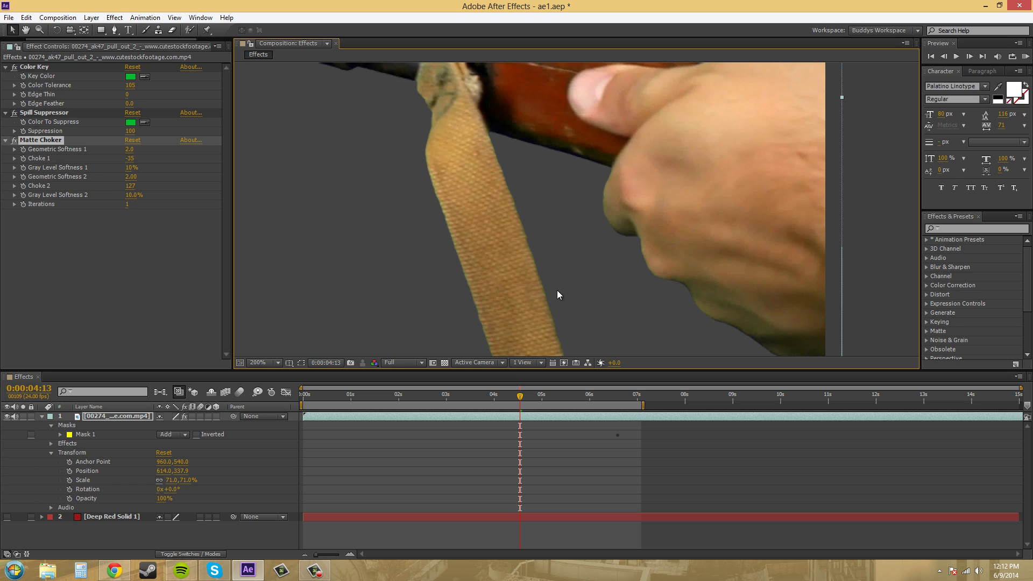
left_click_drag(528, 231, 562, 315)
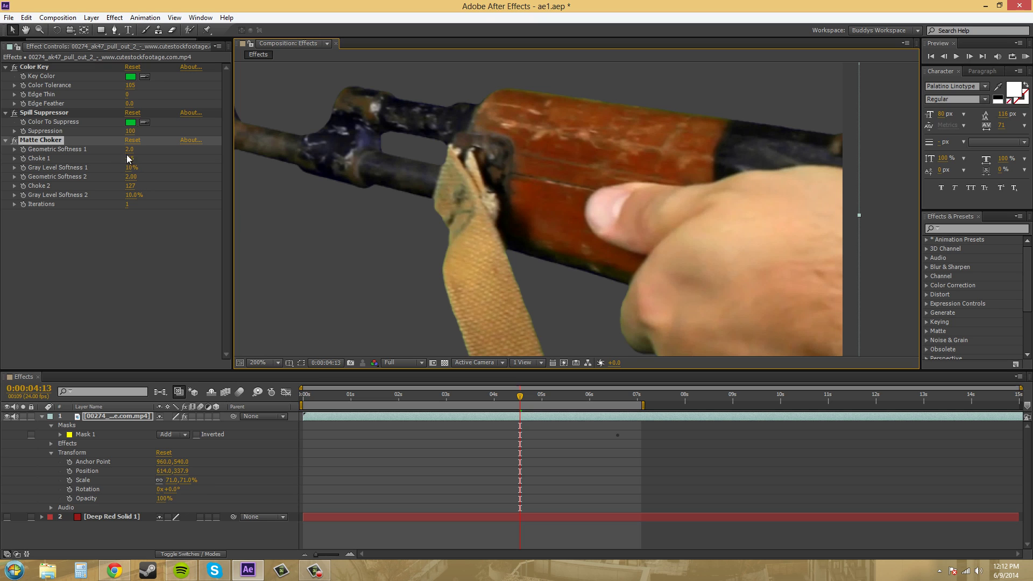
left_click_drag(129, 158, 135, 158)
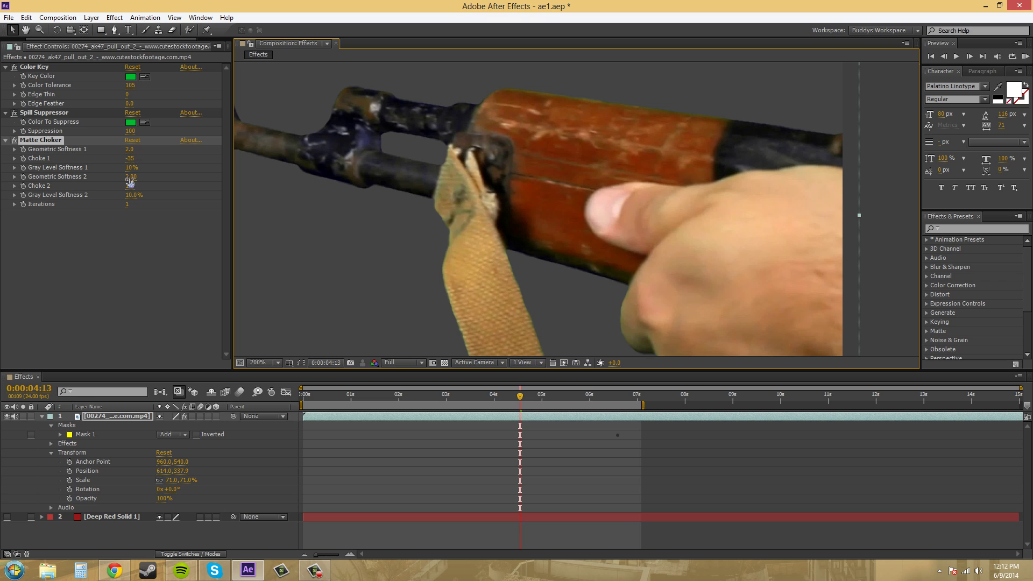